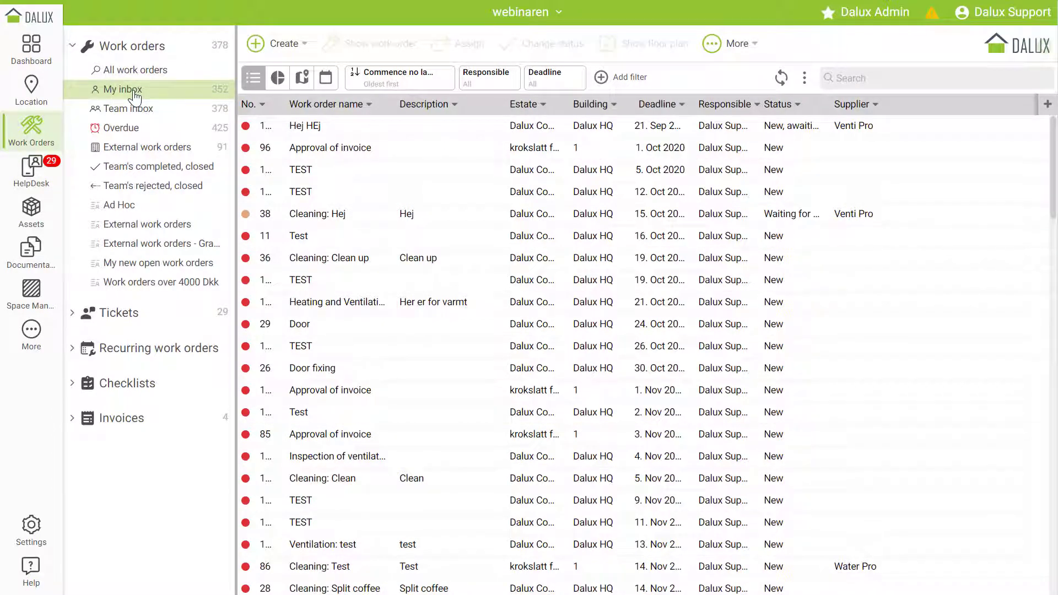
- Show the list of all work orders in place of the personal inbox
key(ctrl)
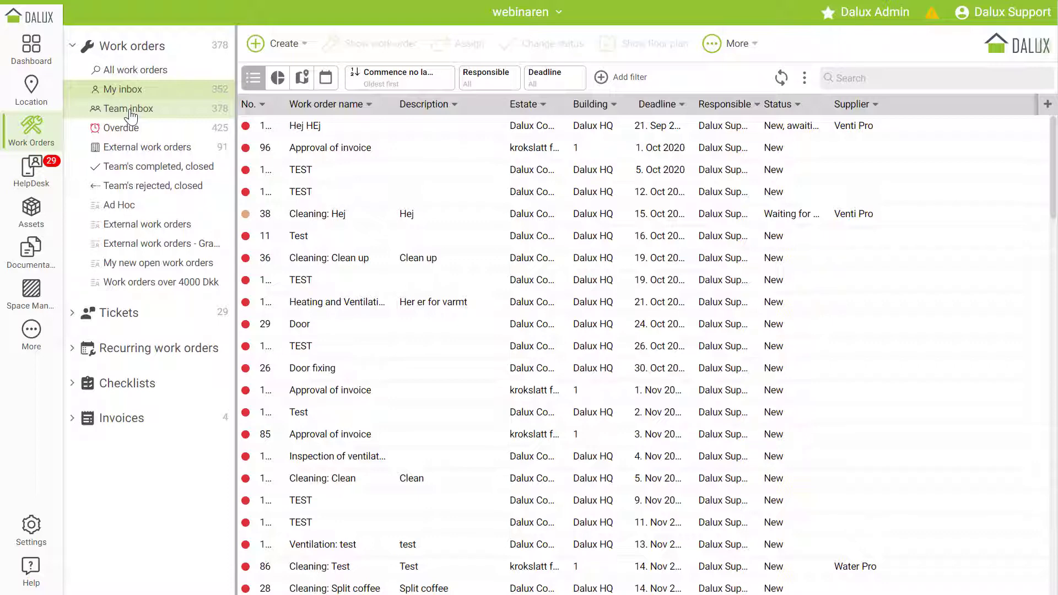
key(ctrl)
click(129, 71)
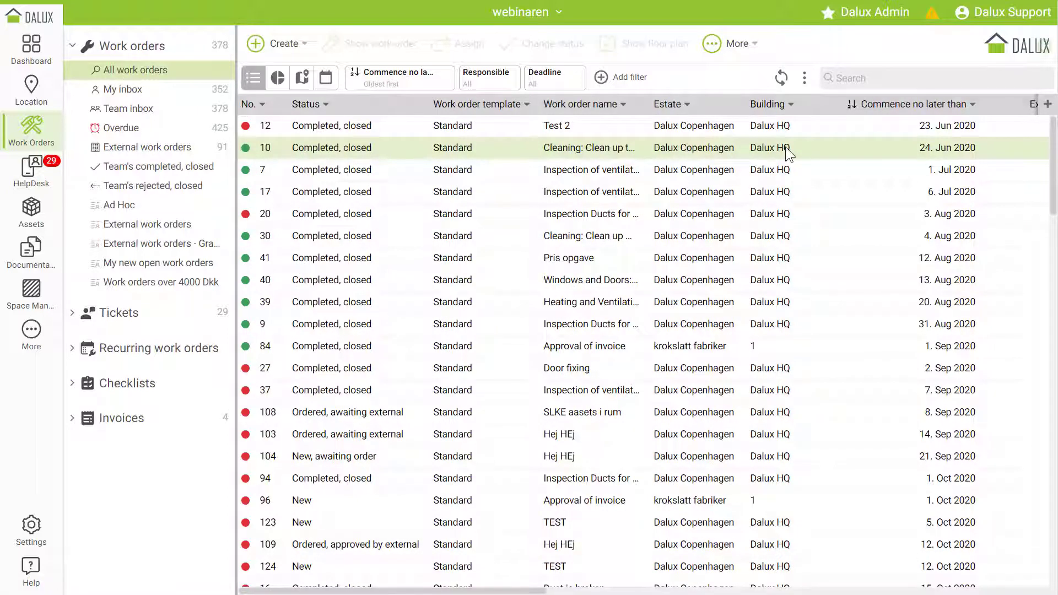
key(ctrl)
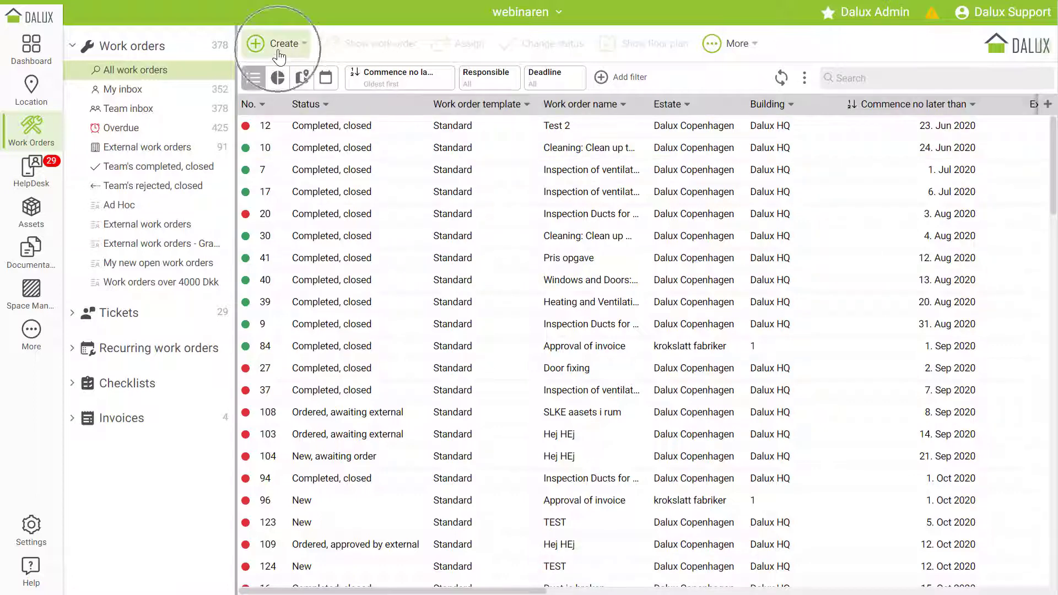
- Start a new work order named "Fix door" that uses the Standard template
click(280, 49)
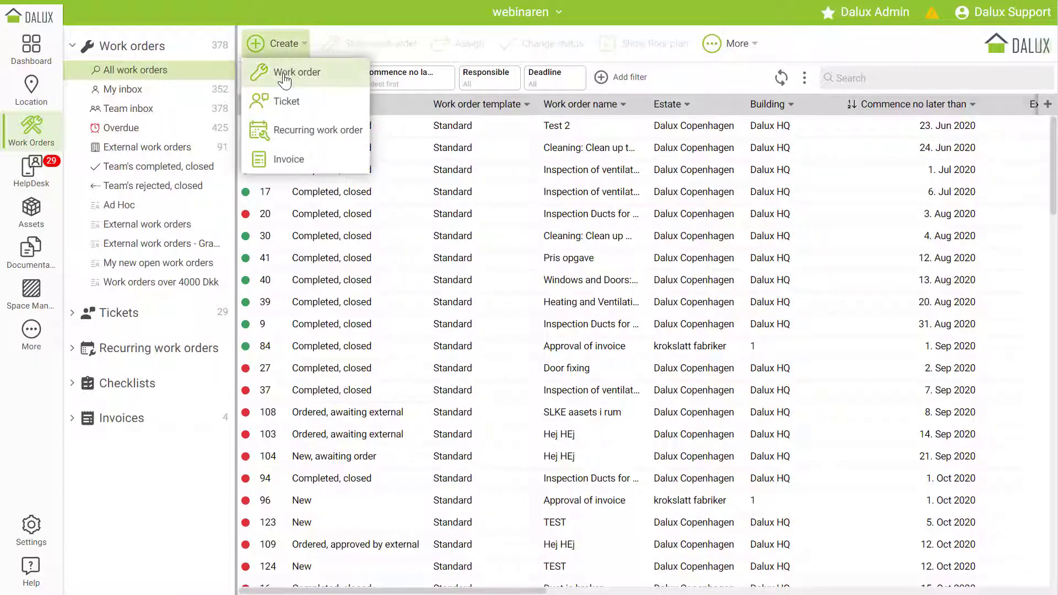
click(284, 77)
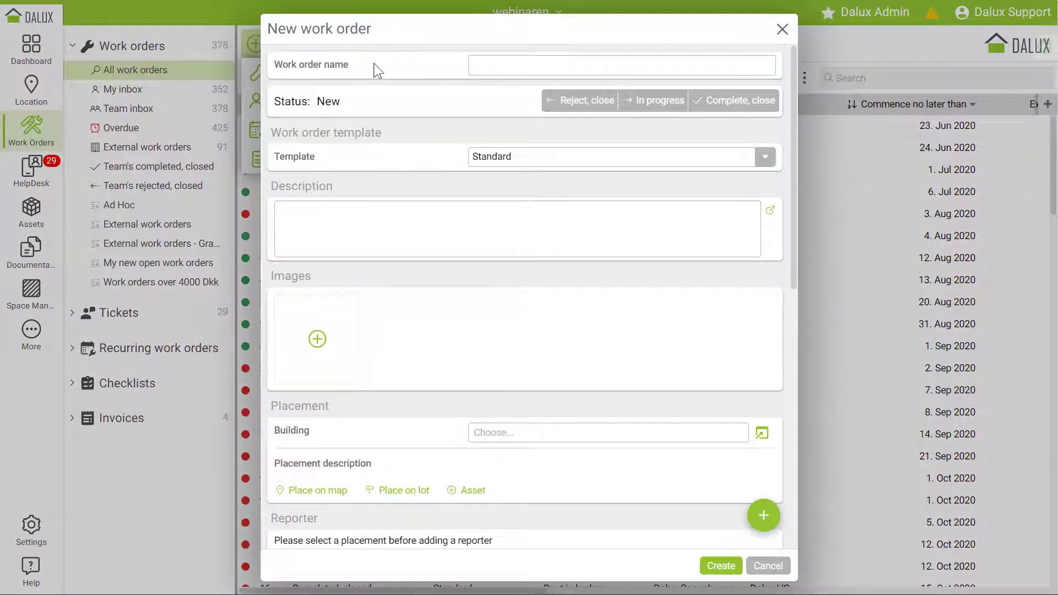
click(523, 65)
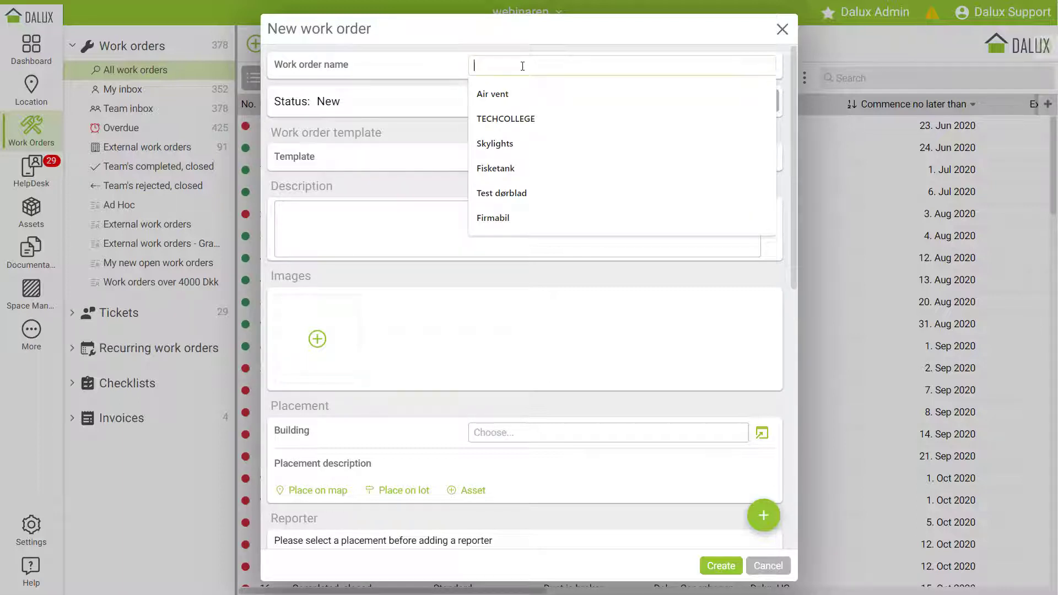
text(Fix door)
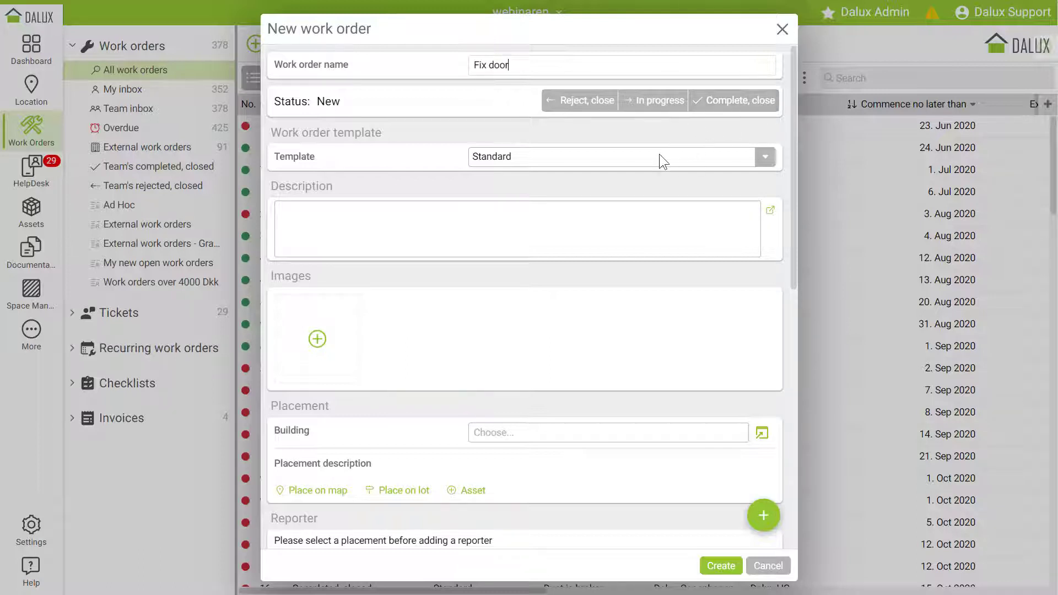
click(646, 159)
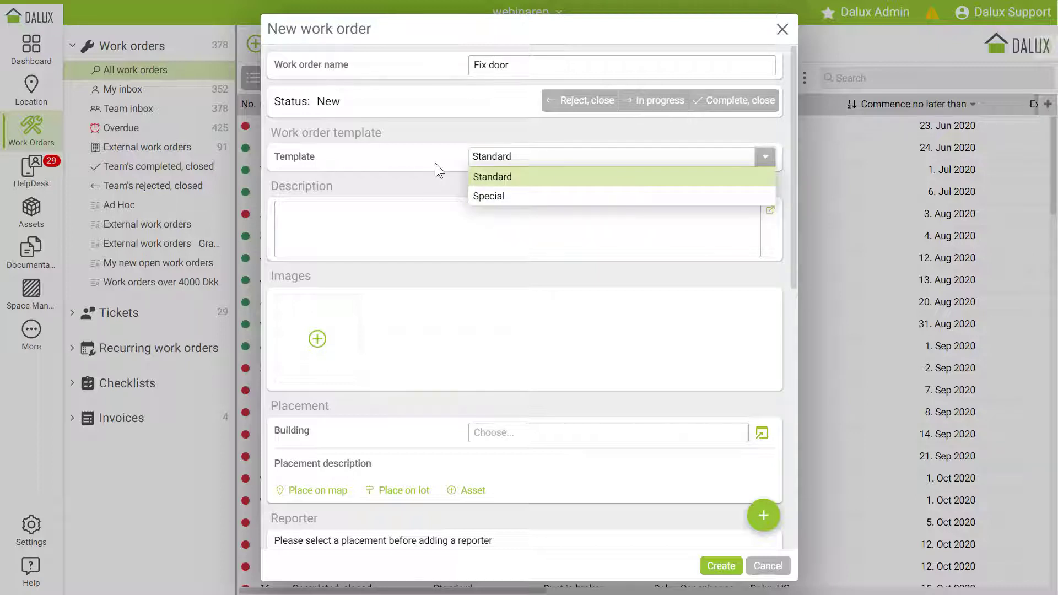
click(499, 177)
- Enter the description "Door is broken, and needs fixing" and attach the door image "Vådrumsdør_i_glasfiber"
click(477, 214)
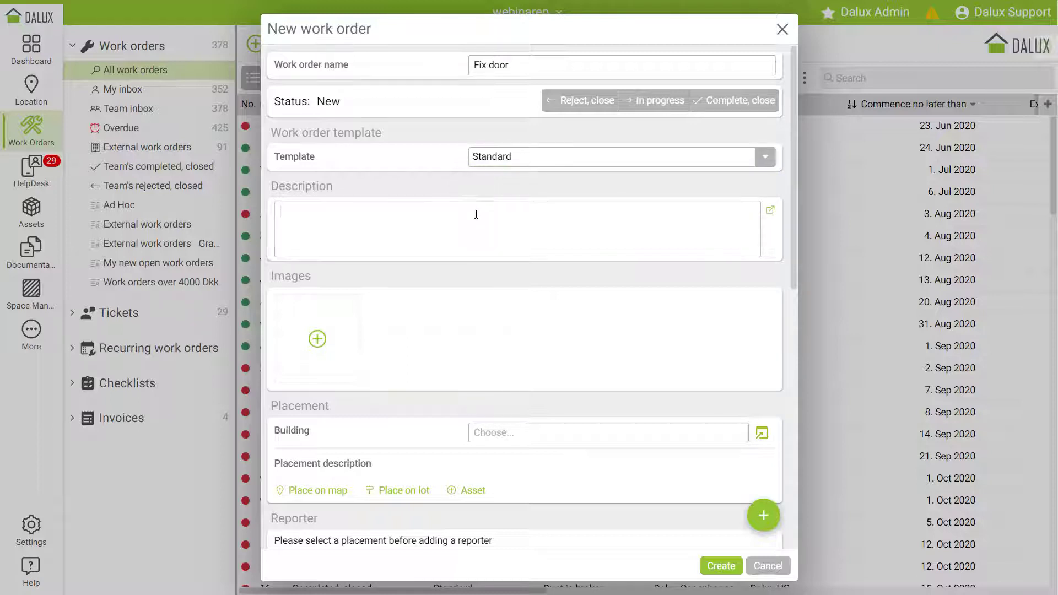
text(Door is broken, and need)
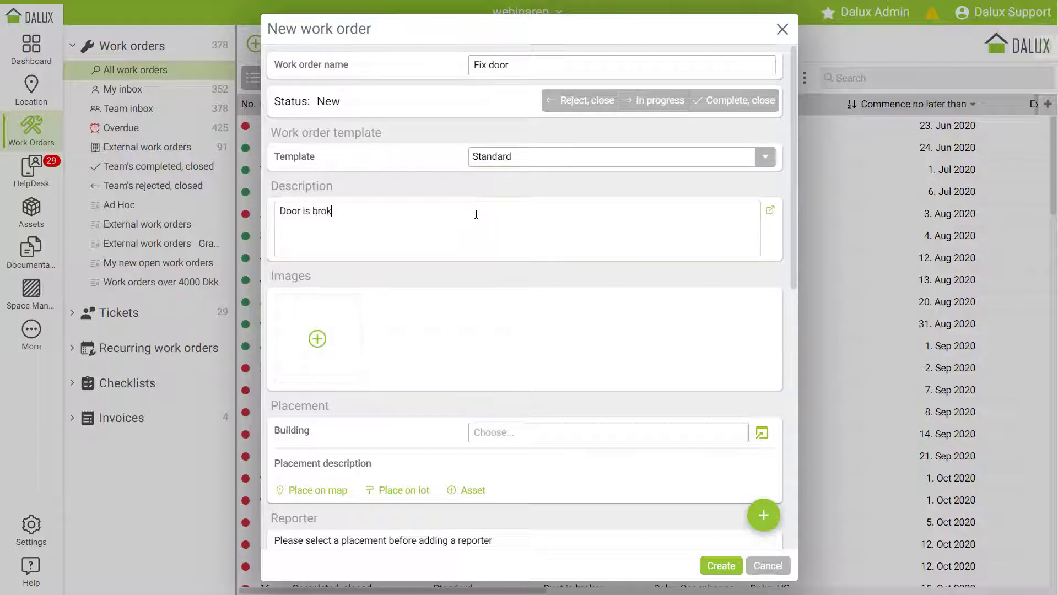
text(s fixing)
click(317, 339)
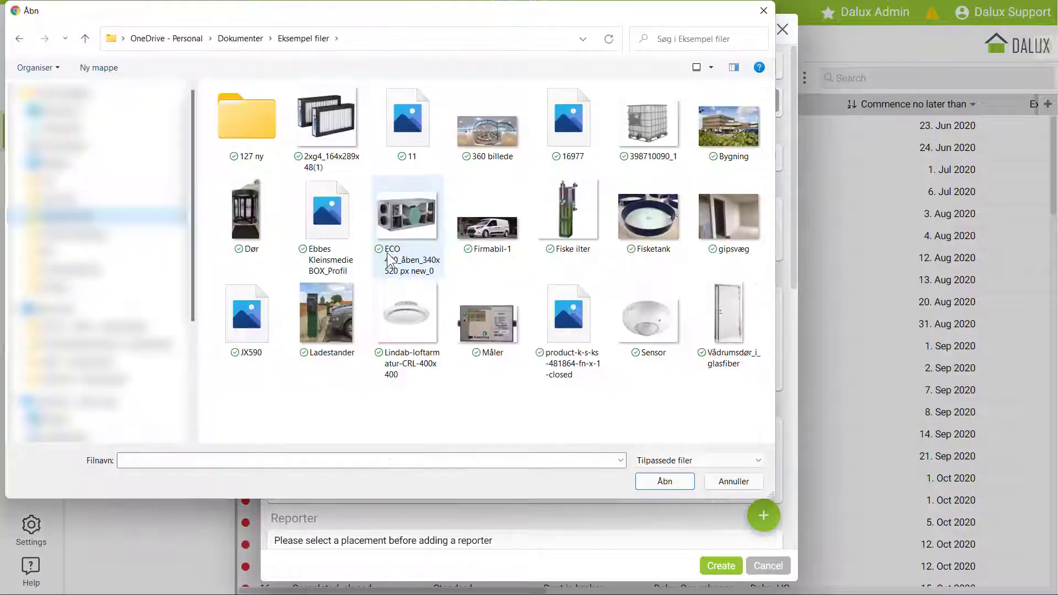
double_click(737, 323)
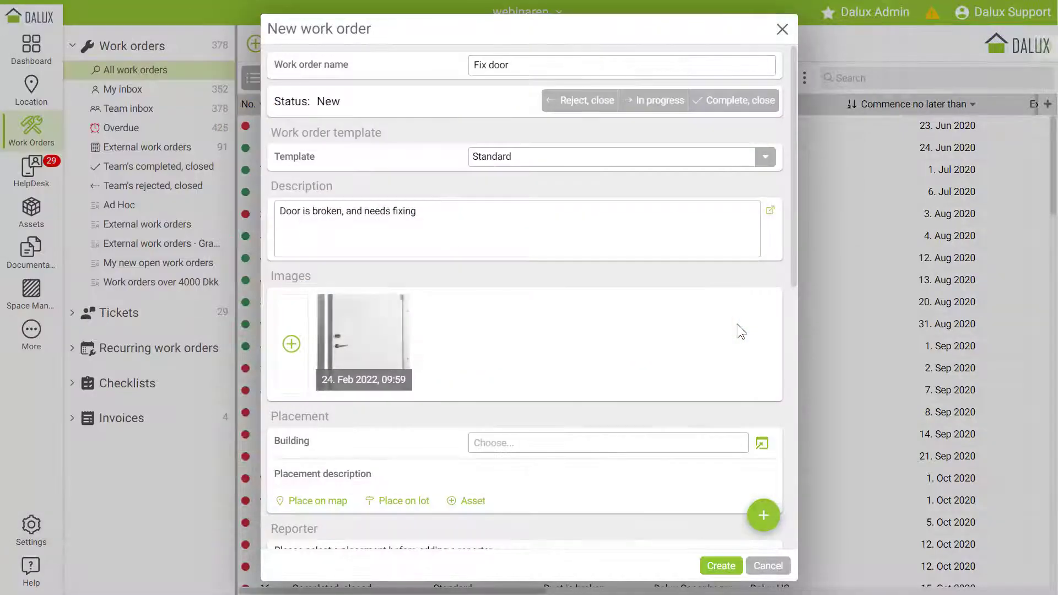
- Set the work order's building to the Dalux Office in Oslo
scroll(736, 323, down, 2)
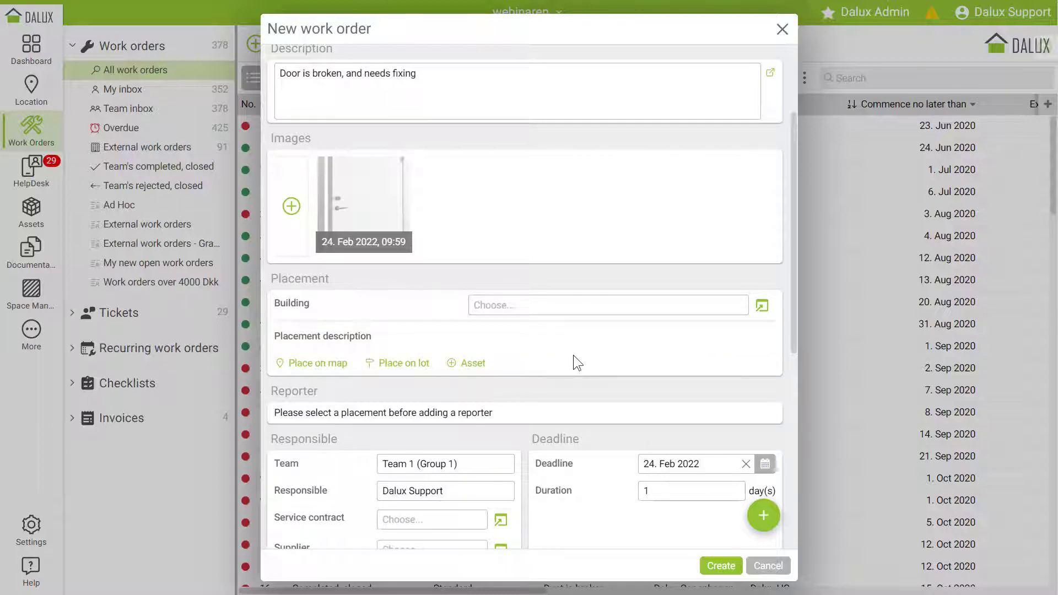
click(534, 306)
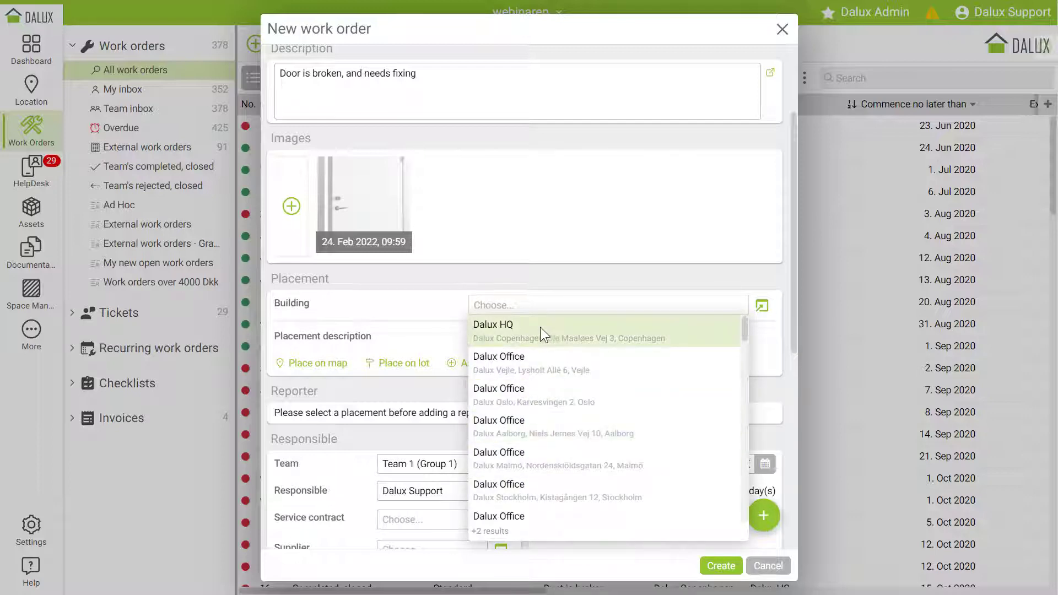
click(526, 389)
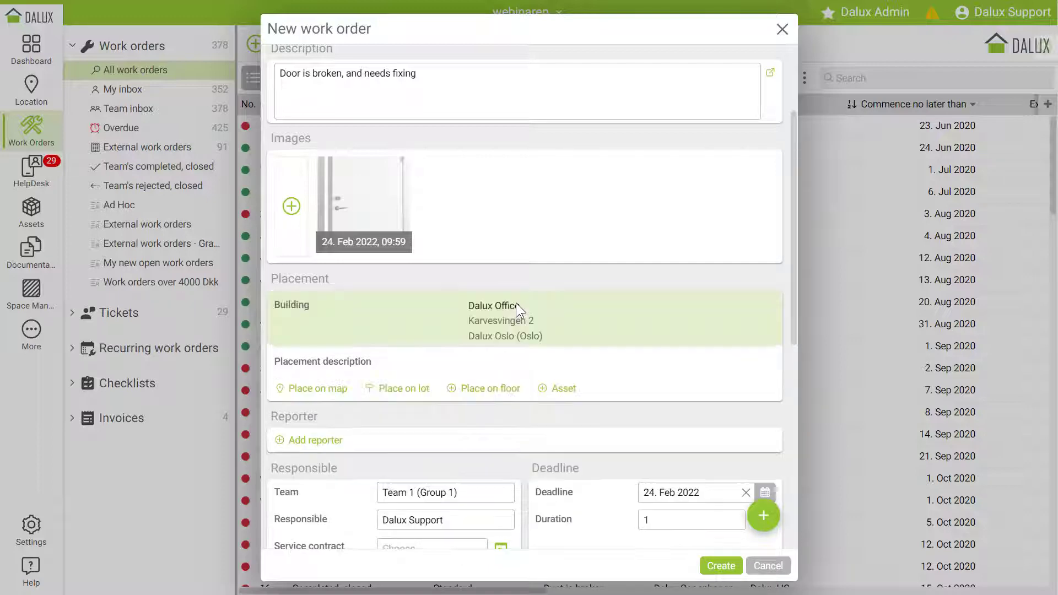
- Place the work order on the 1. floor drawing in room 00.13 Team room
click(486, 393)
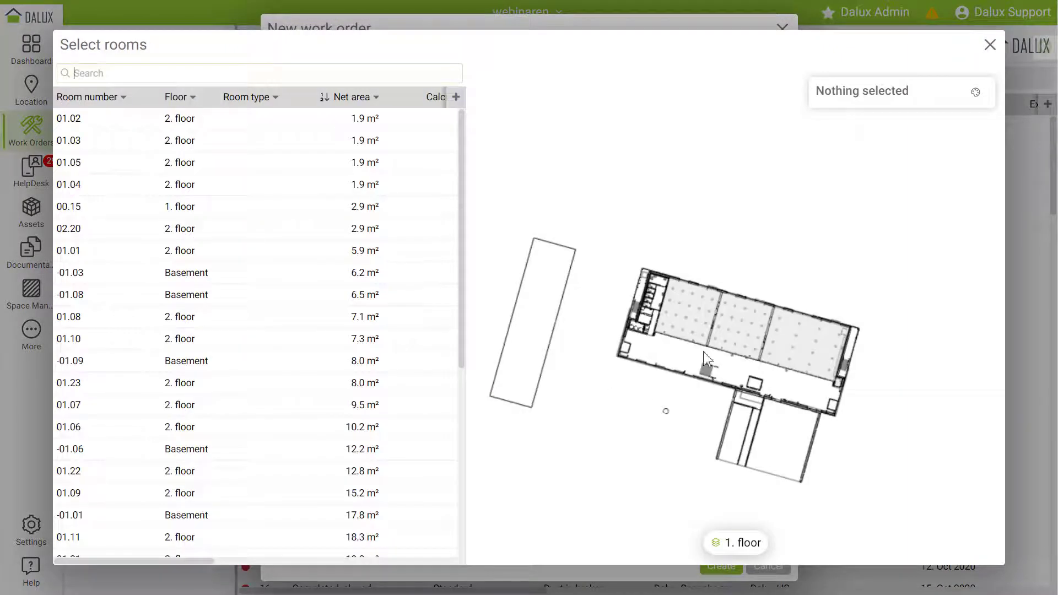
scroll(742, 336, up, 5)
scroll(742, 334, up, 8)
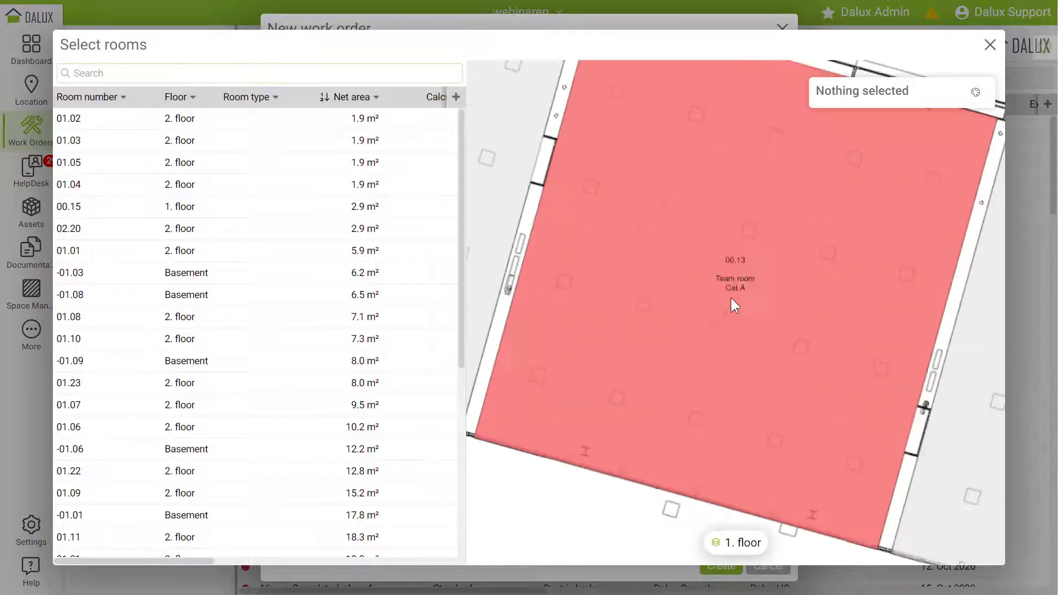
click(657, 258)
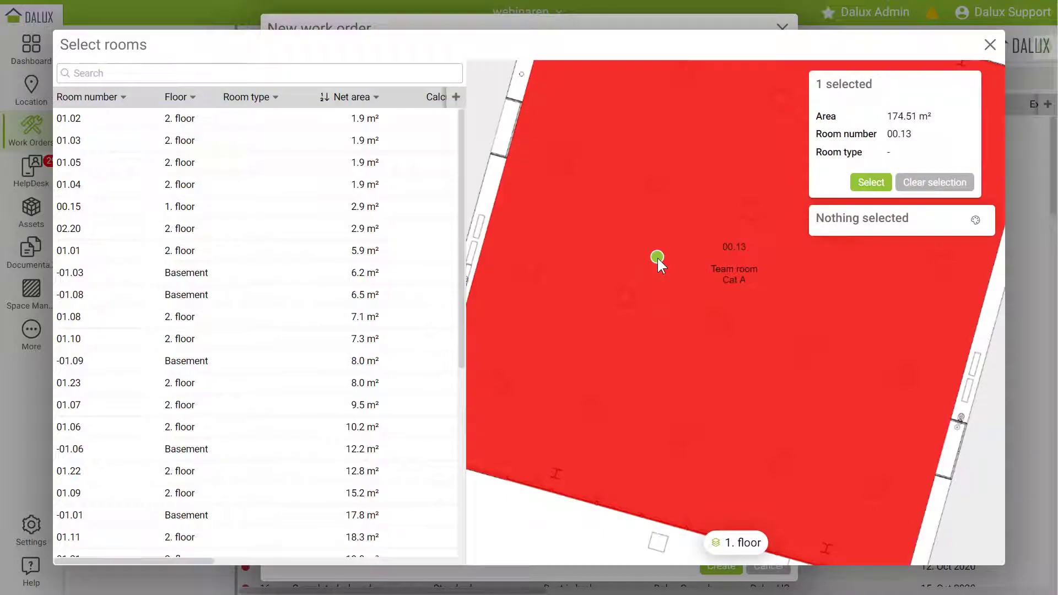
click(873, 183)
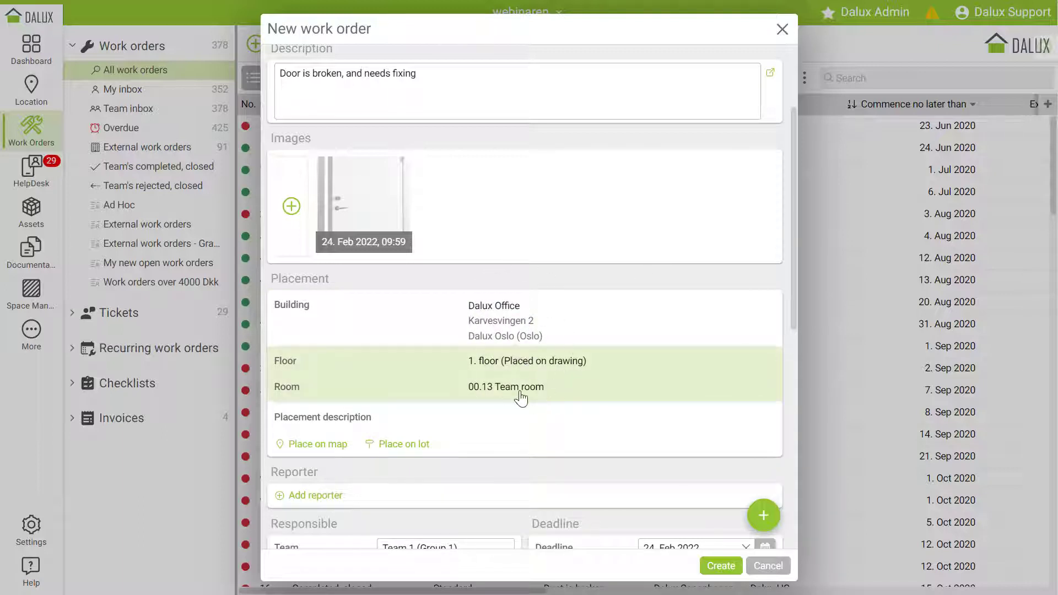
- Clear the room, floor and building from the work order's placement
click(520, 392)
click(509, 421)
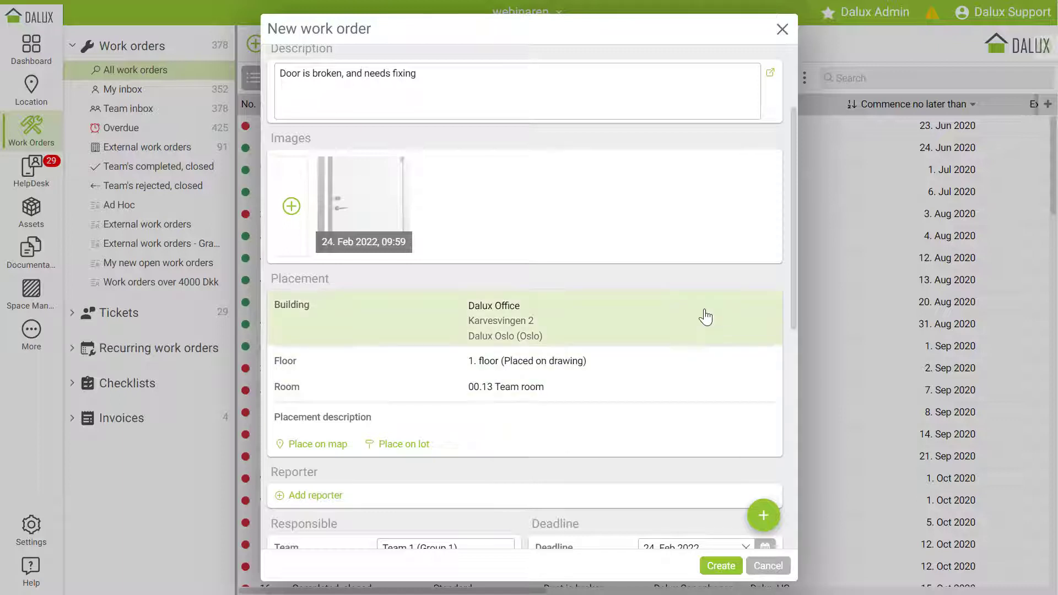
click(711, 313)
click(740, 305)
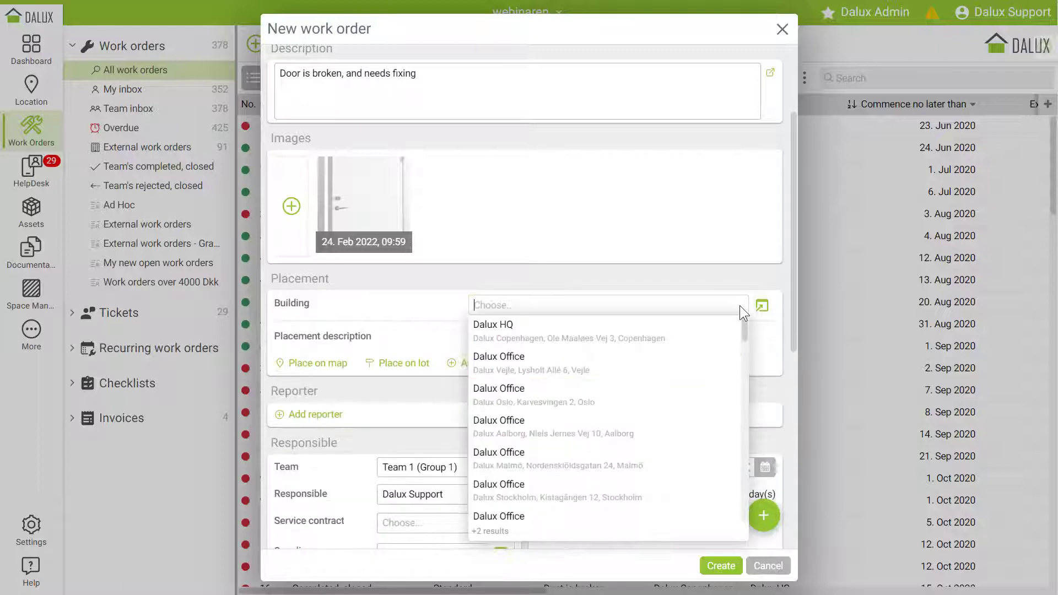
click(661, 284)
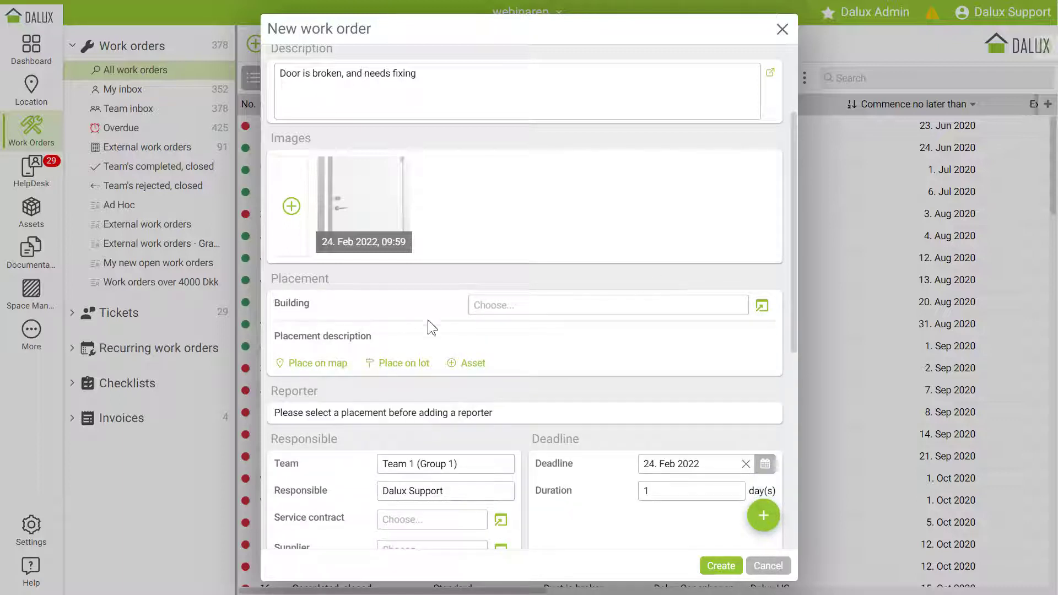
- Try placing the work order on the map at a point near the Flegborg roundabout in Vejle, and cancel the placement
click(313, 371)
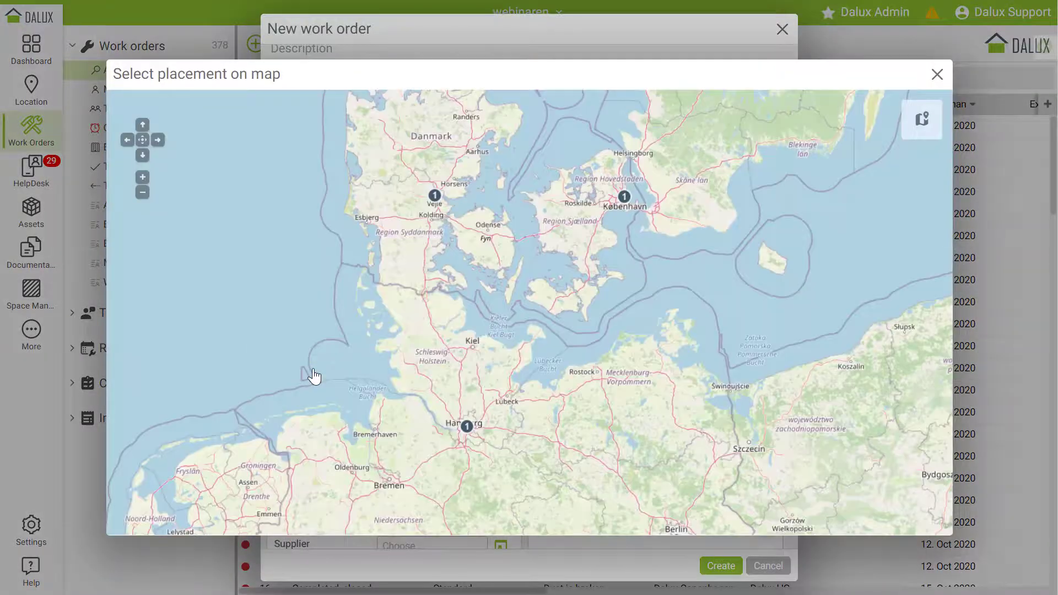
scroll(408, 196, up, 4)
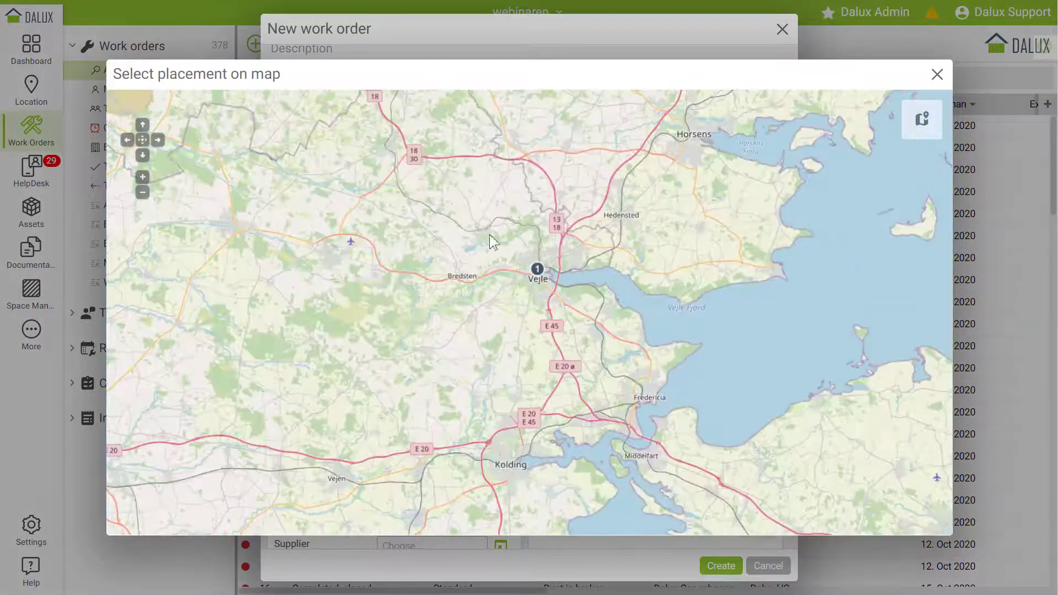
scroll(585, 327, up, 3)
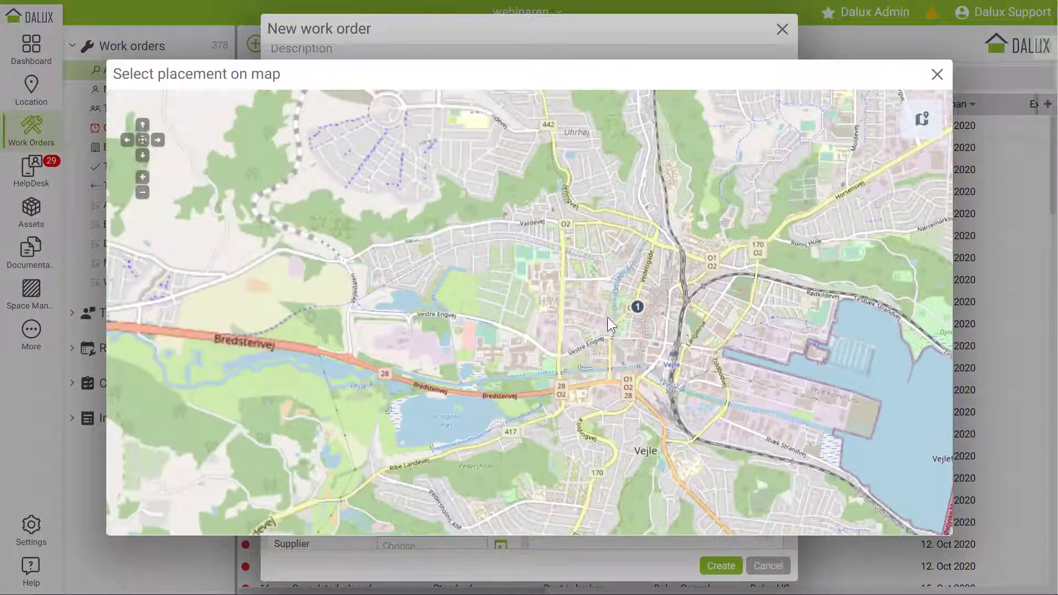
scroll(634, 310, up, 1)
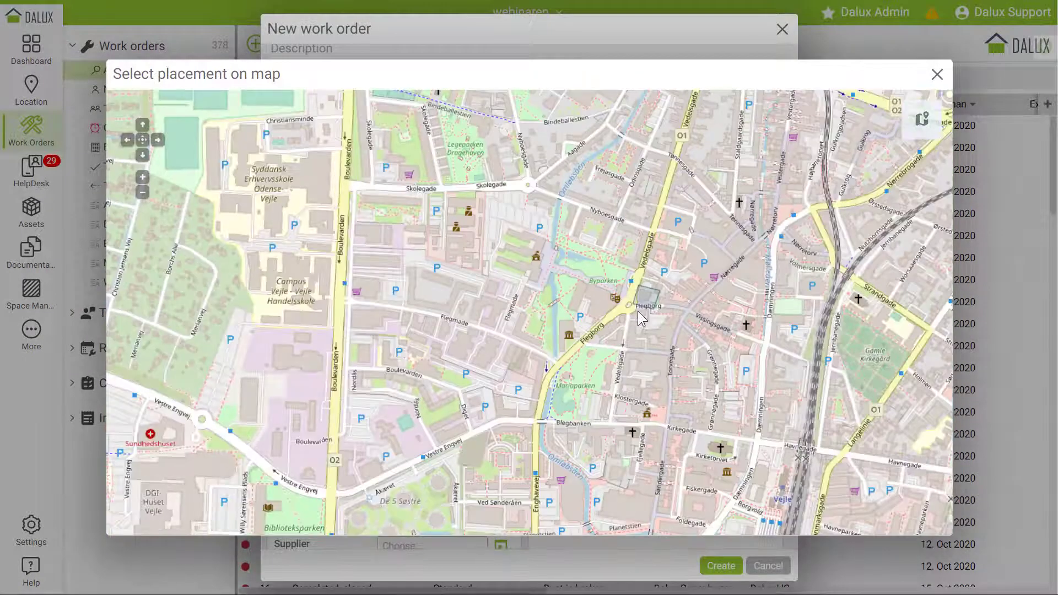
scroll(637, 315, up, 2)
click(584, 321)
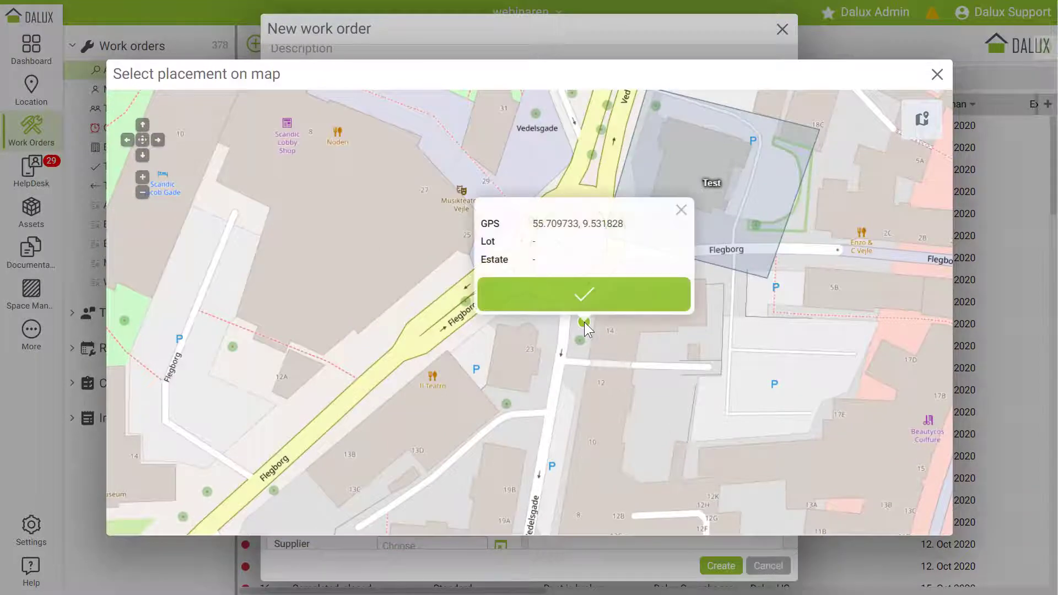
key(ctrl)
click(682, 210)
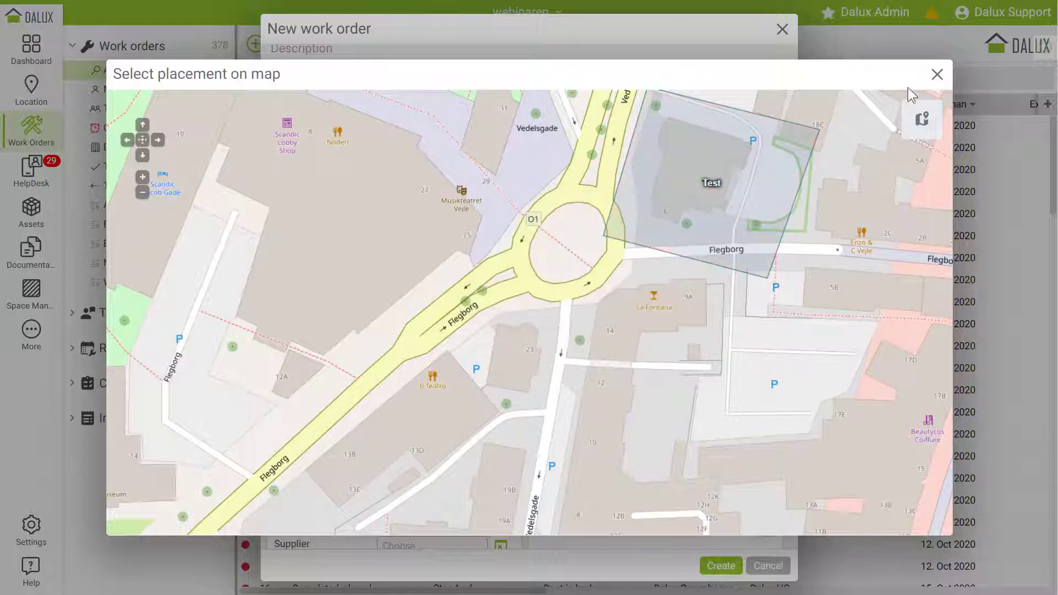
click(937, 74)
- Assign an asset from the Dalux Office in Aalborg as the work order's placement
click(323, 358)
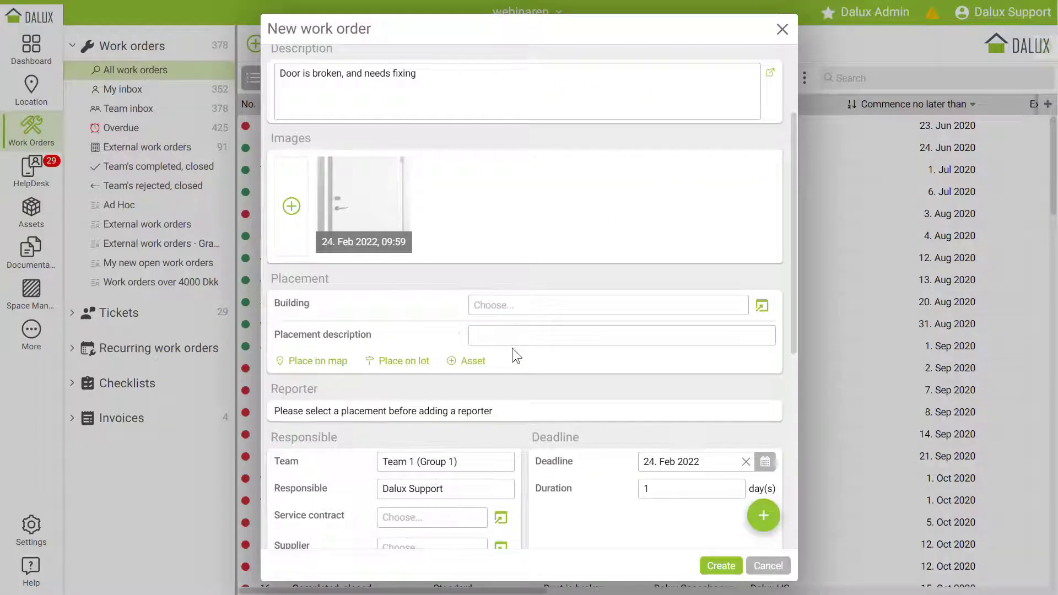
key(ctrl)
click(473, 362)
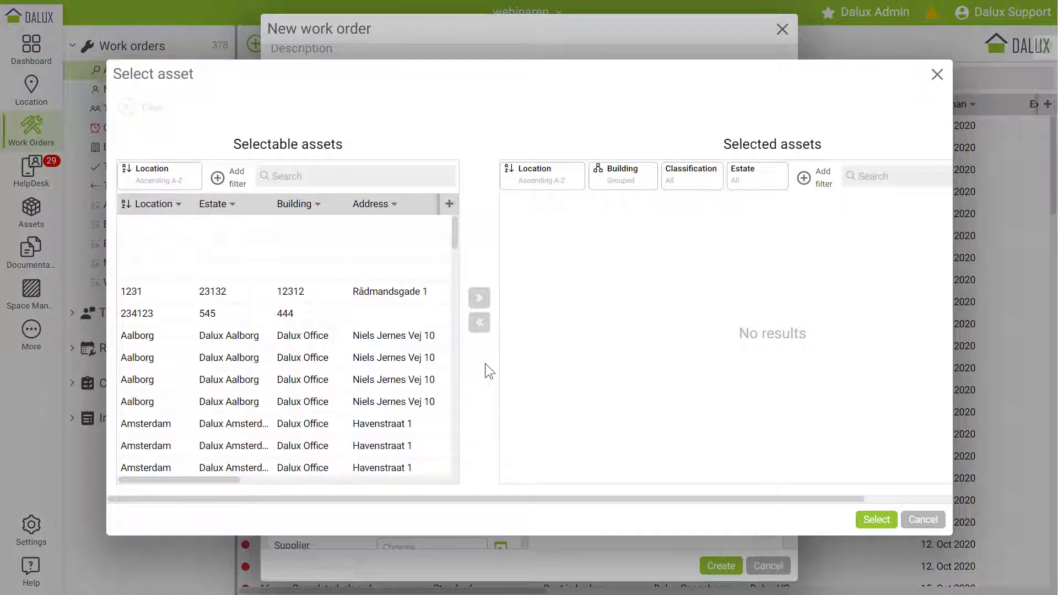
click(309, 338)
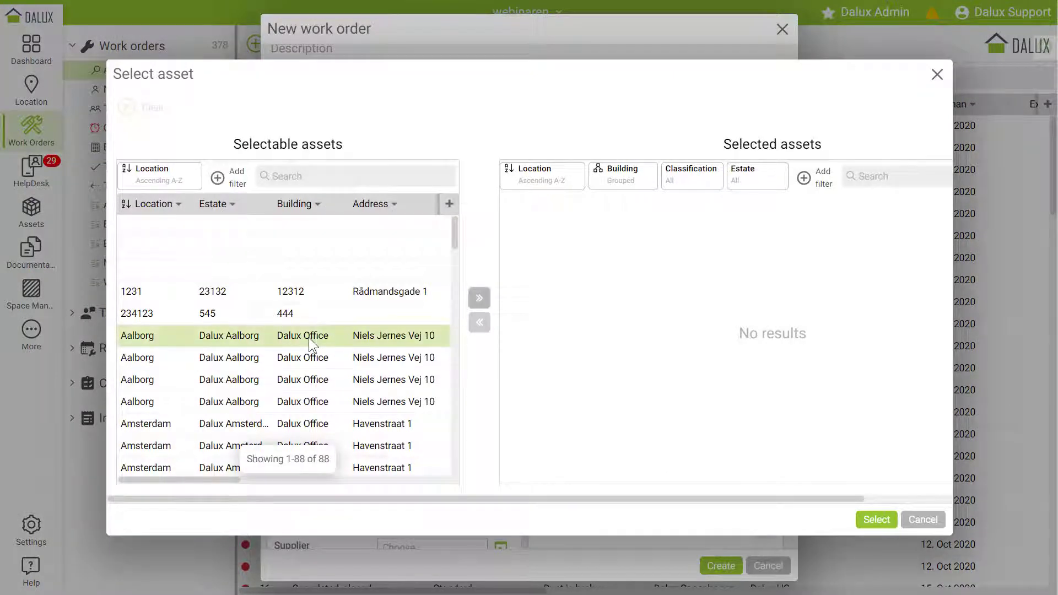
click(481, 301)
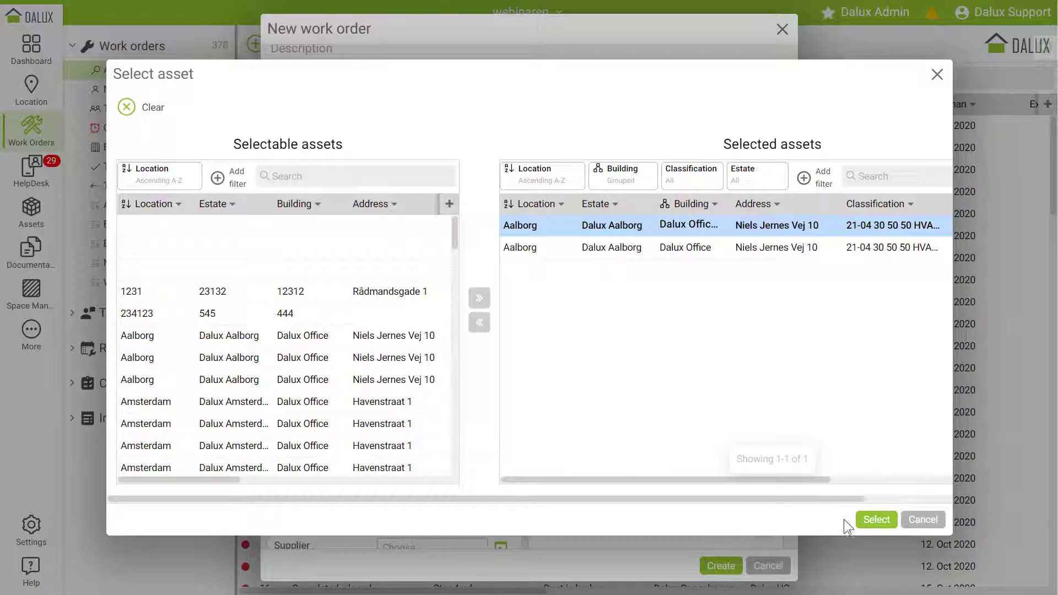
click(880, 521)
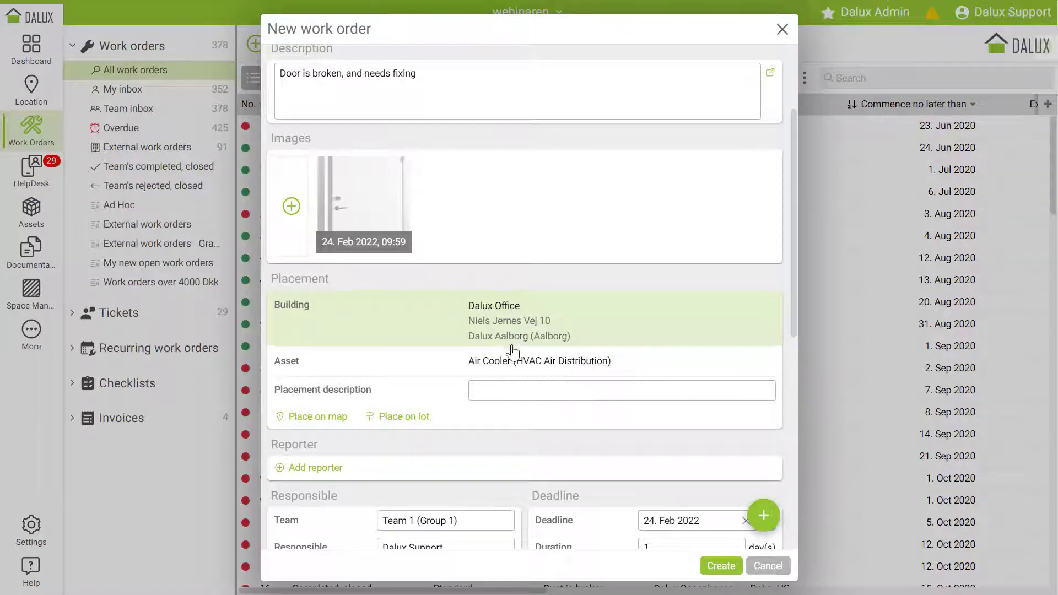
- Replace the Aalborg asset placement with the Dalux Office building in Oslo
click(572, 328)
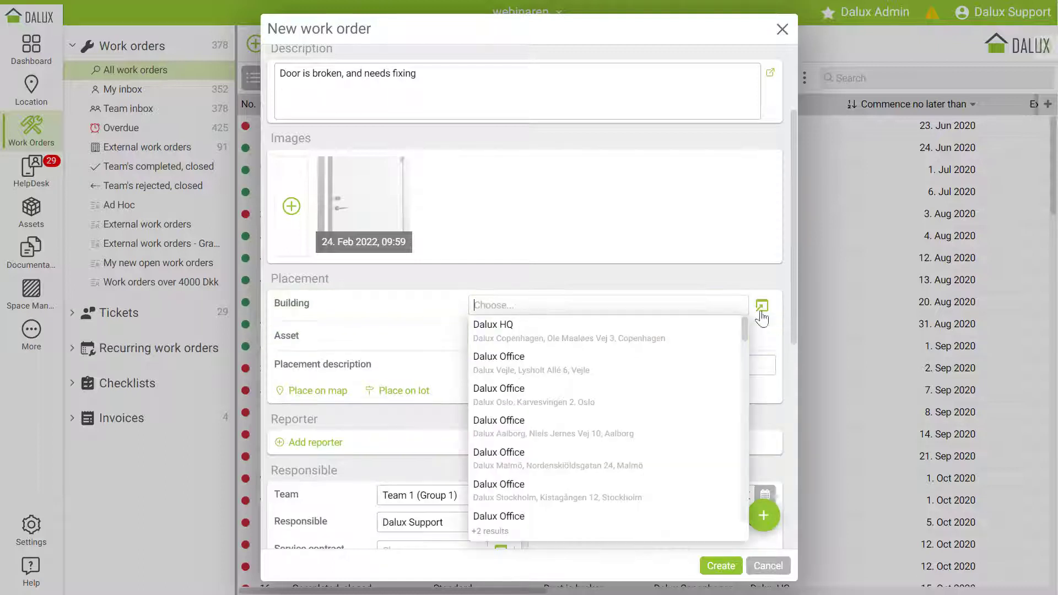
click(558, 393)
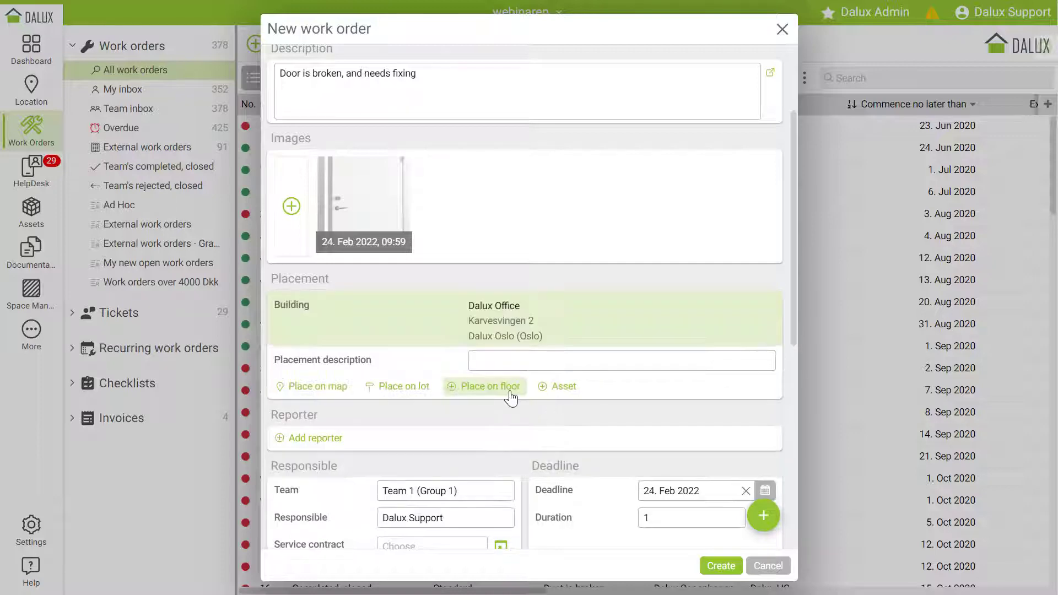
- Place the work order on the 1. floor drawing of the Oslo office, in room 00.13
click(507, 394)
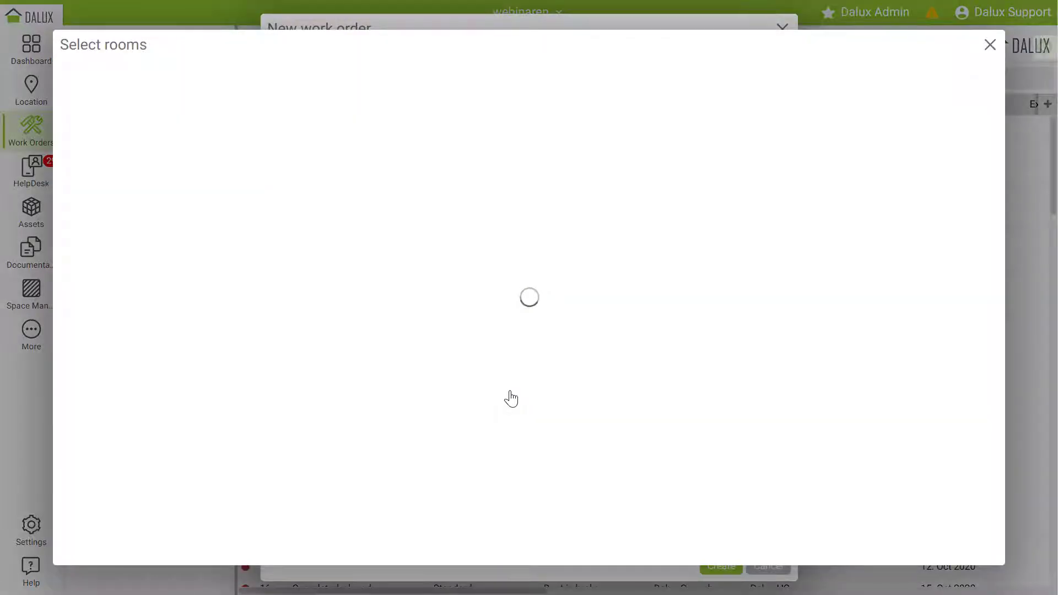
click(736, 329)
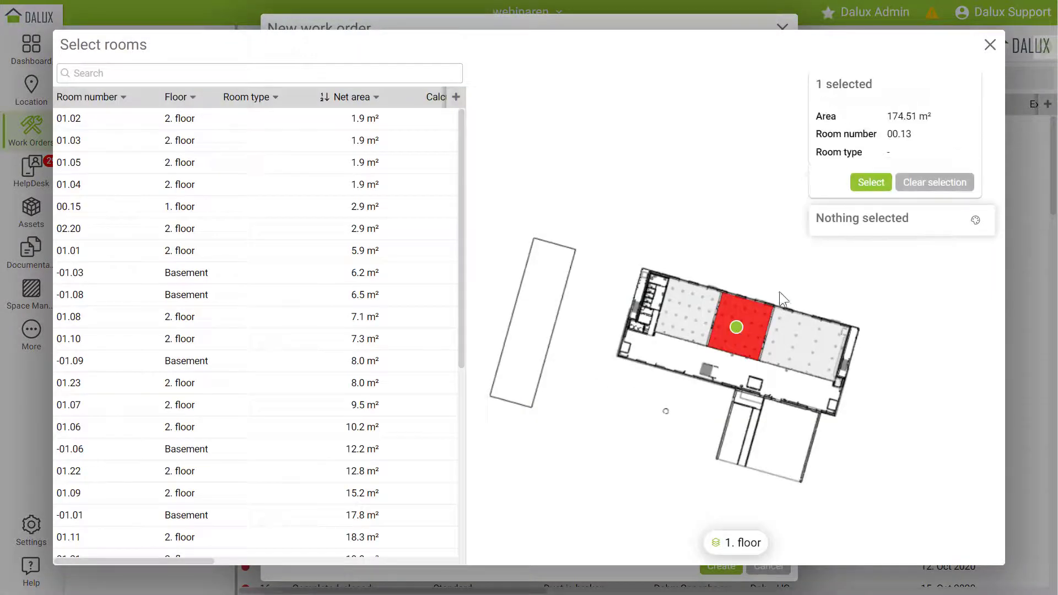
click(866, 182)
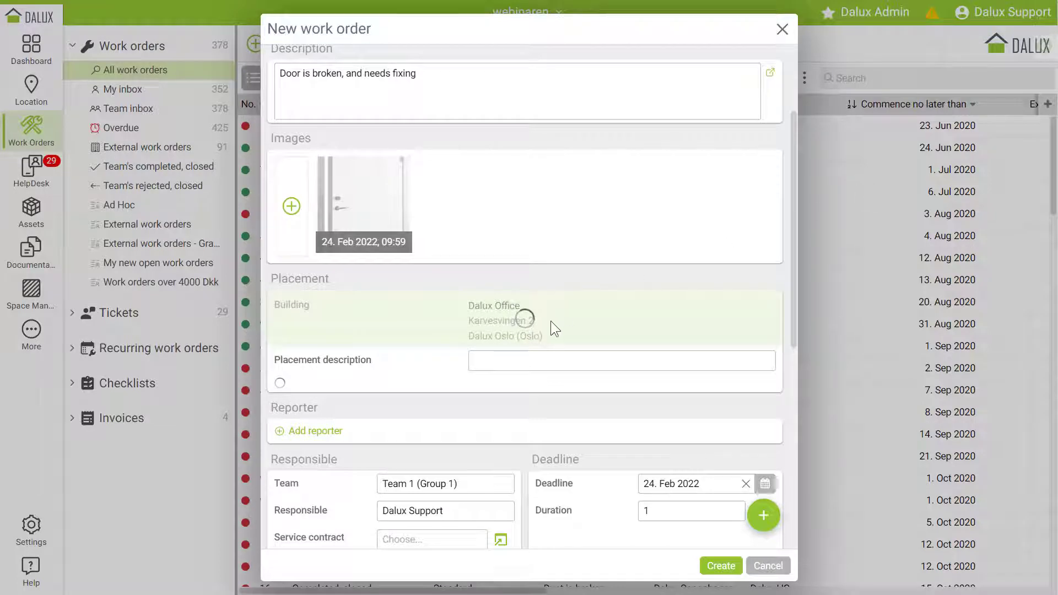
- Add an empty reporter entry to the work order and remove it again
scroll(551, 317, down, 6)
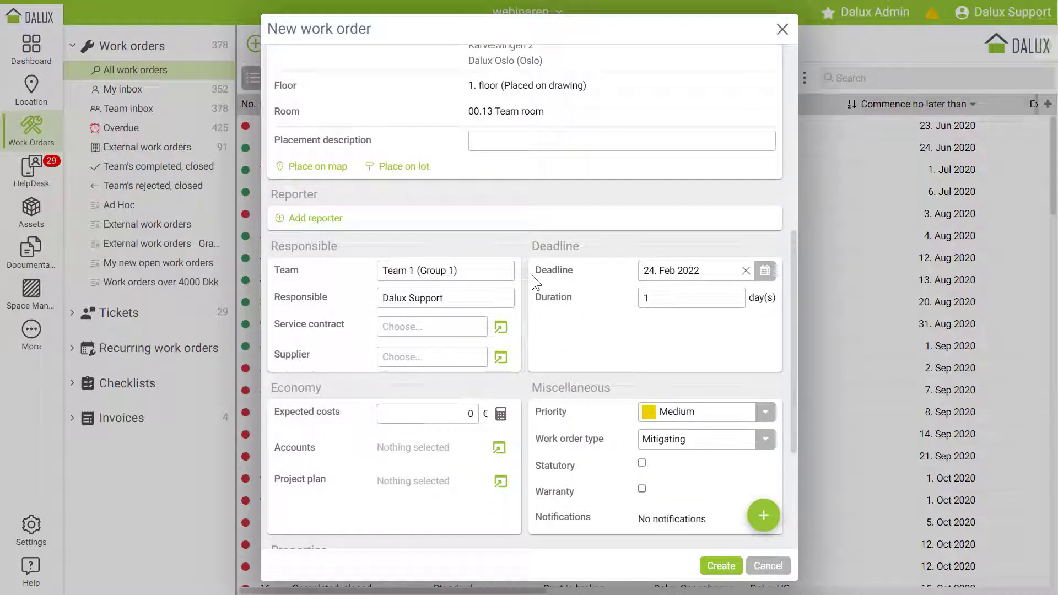
click(326, 219)
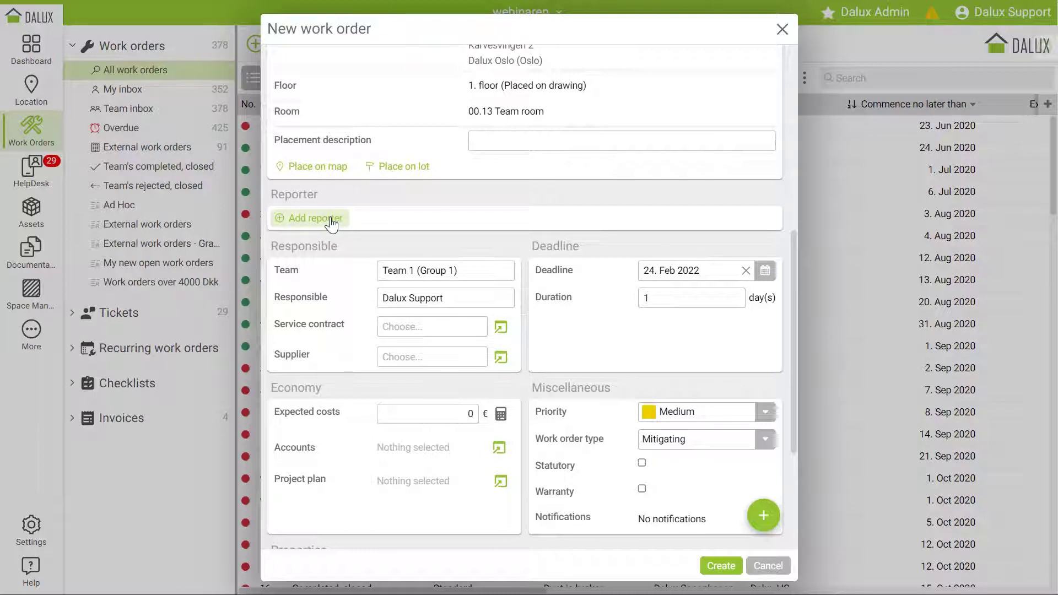
click(330, 219)
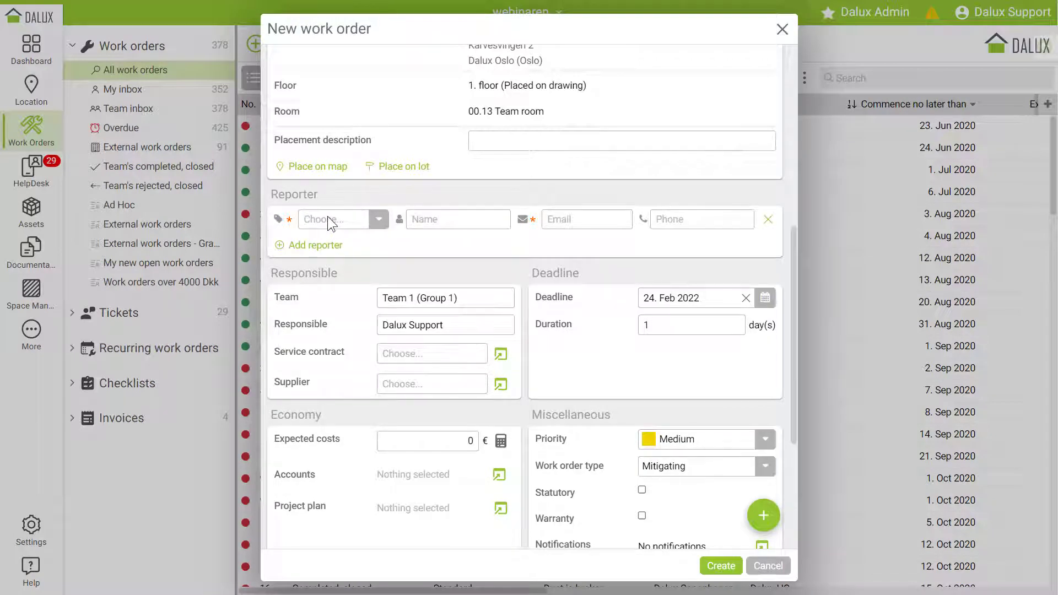
click(768, 220)
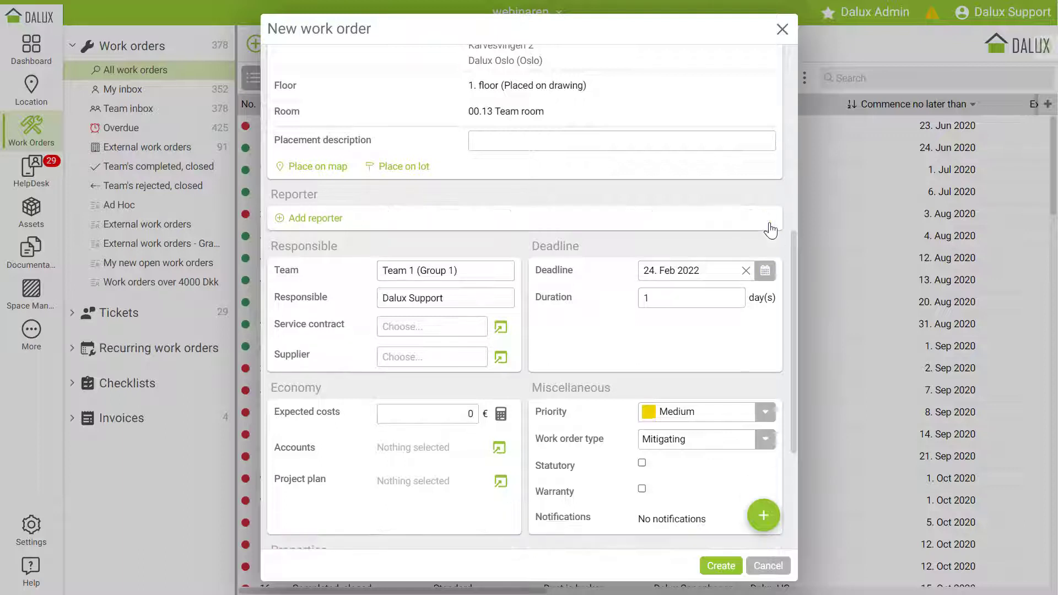
- Keep Team 1 (Group 1) as the team and select Dalux Support as the responsible
scroll(418, 257, down, 1)
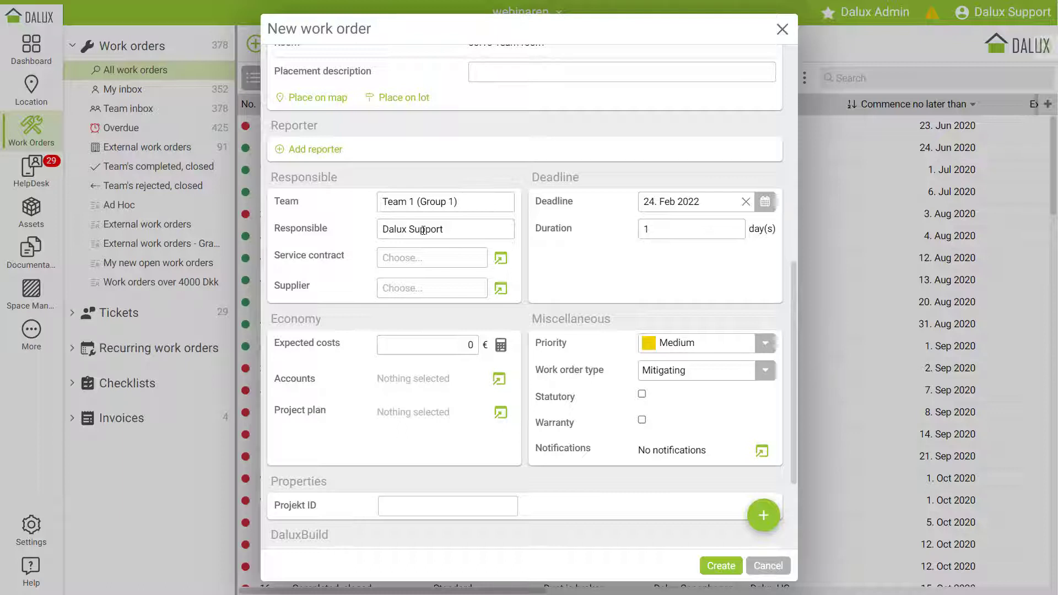
click(423, 202)
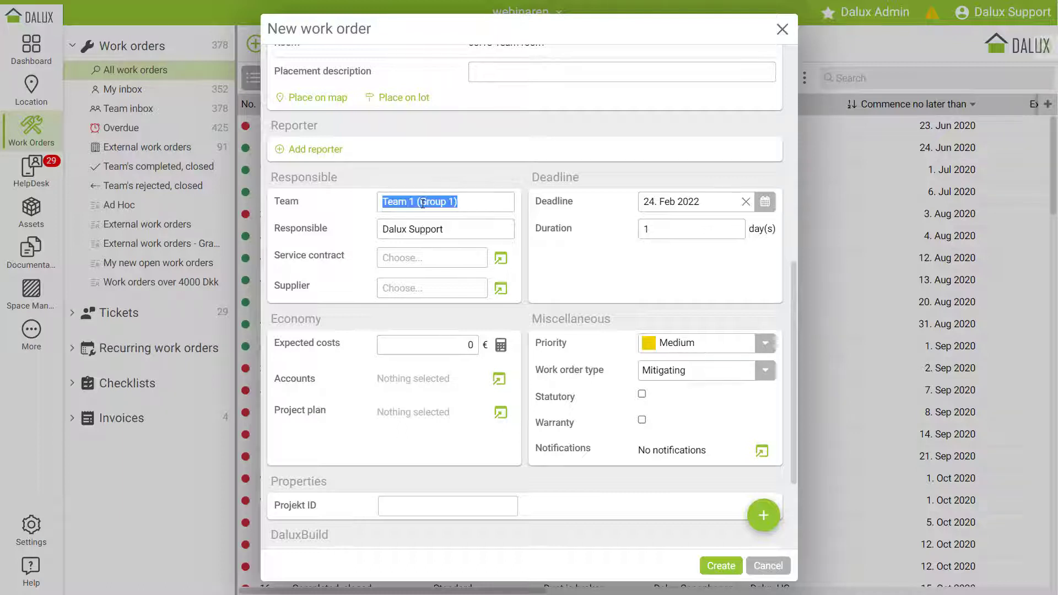
click(421, 223)
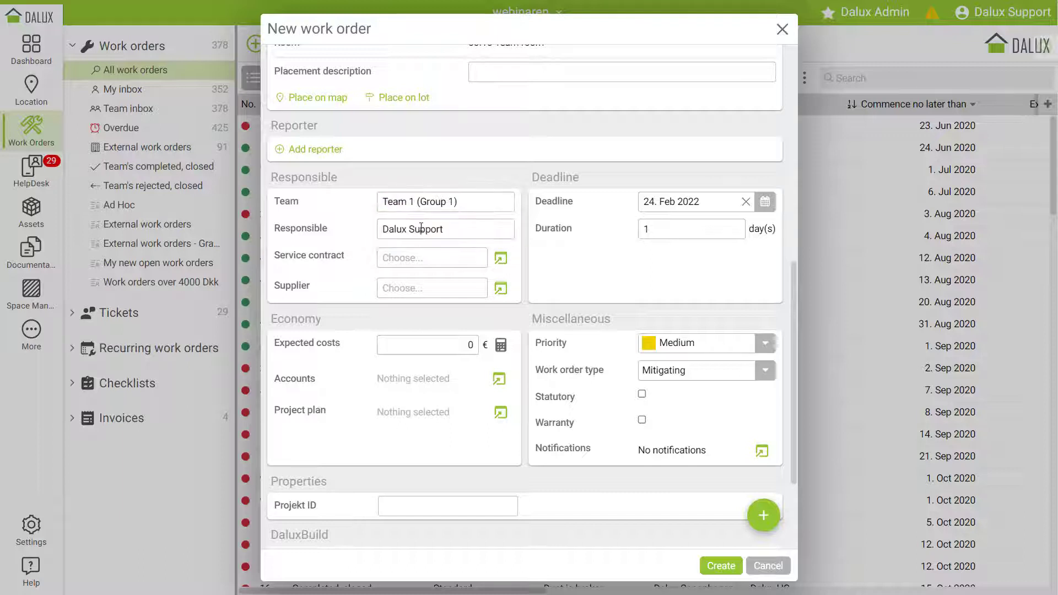
click(422, 231)
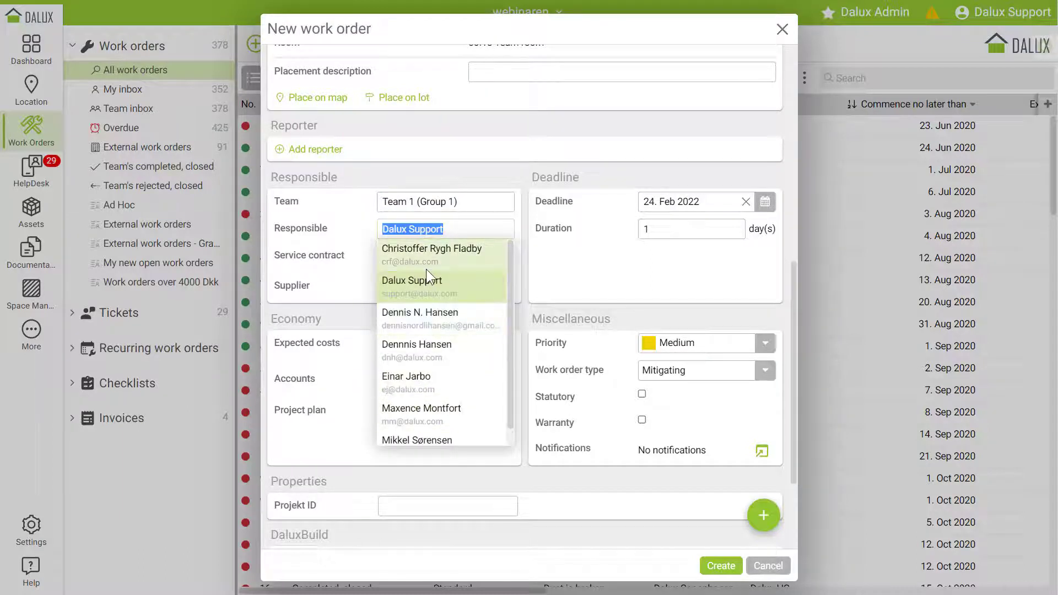
click(426, 287)
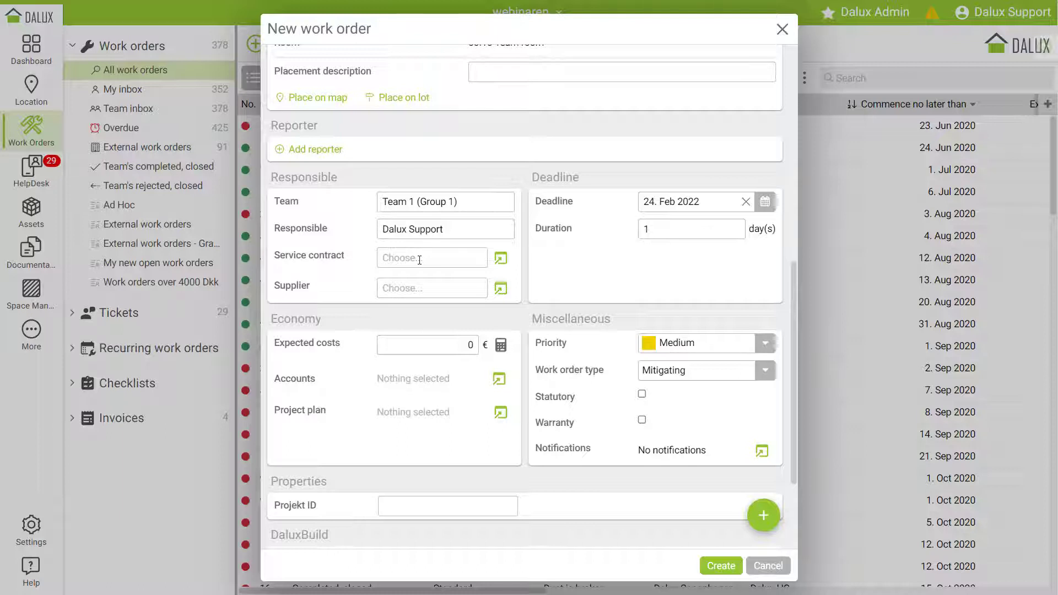
- Set the work order's deadline to 26. Feb 2022, keeping the duration at 1 day
click(764, 202)
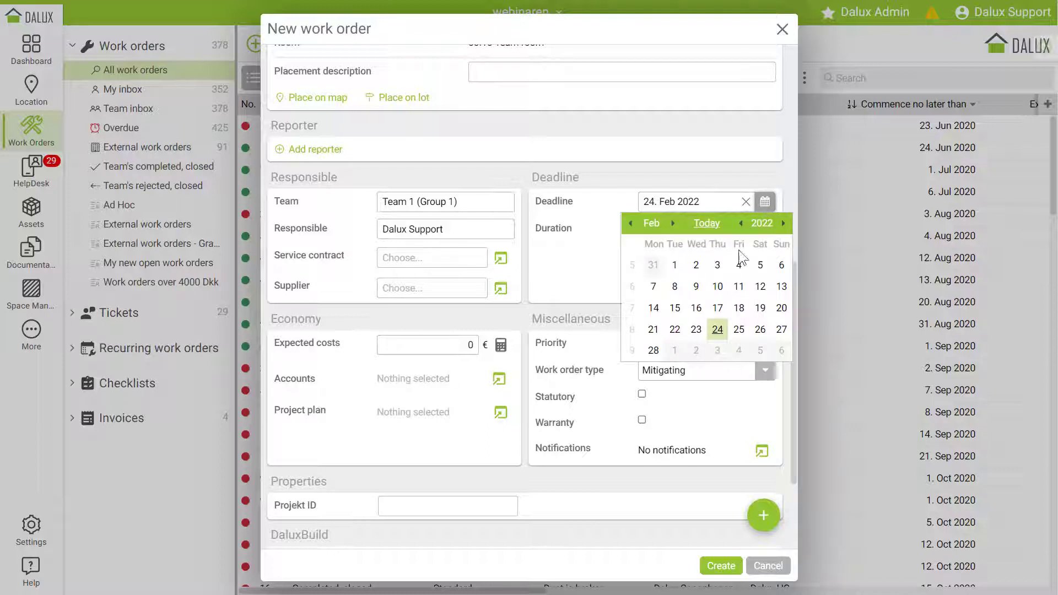
click(758, 329)
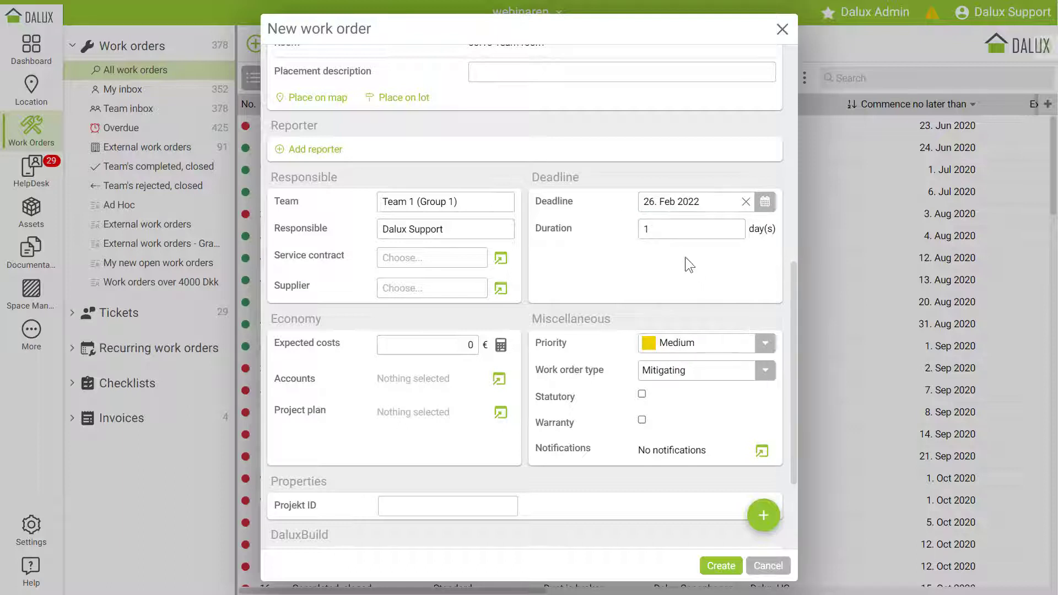
drag(679, 231, 618, 231)
- Set the work order's expected costs to 150 €
scroll(424, 342, down, 1)
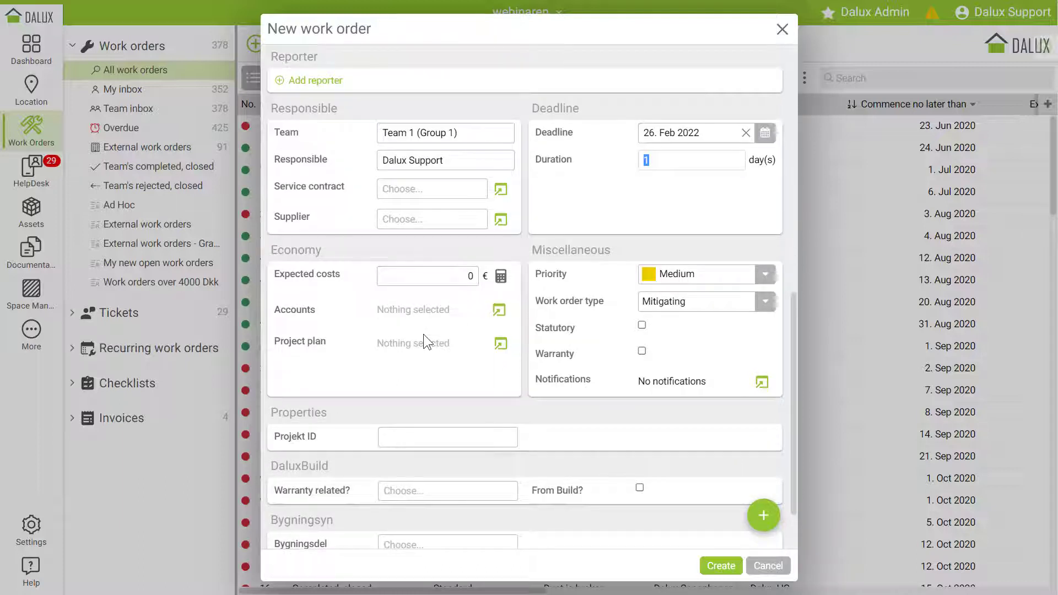
click(431, 281)
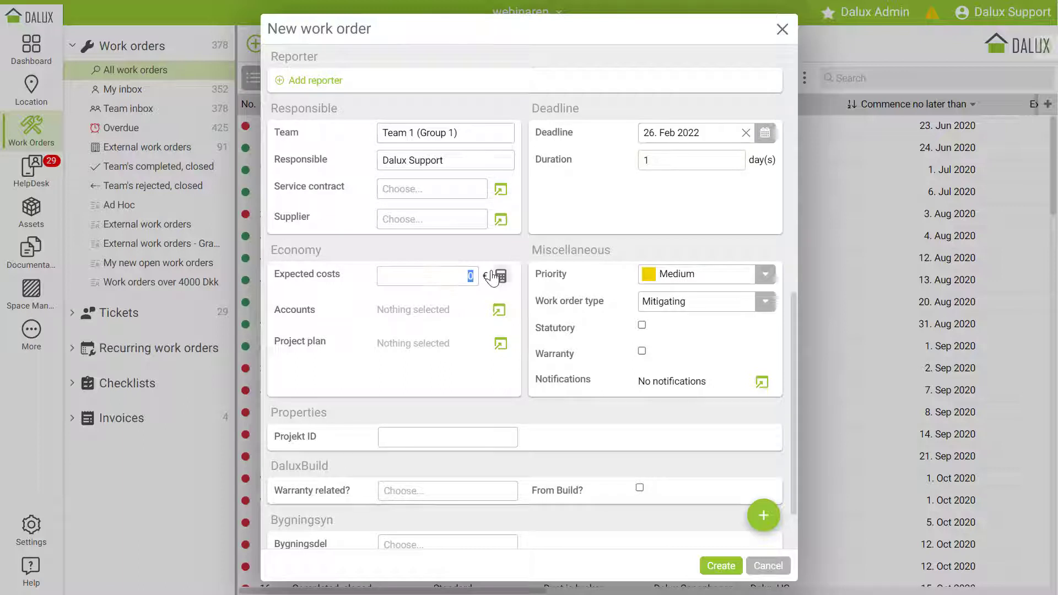
text(10)
text(0)
- View the itemised cost calculation and close it without saving, keeping the directly entered expected costs
click(505, 279)
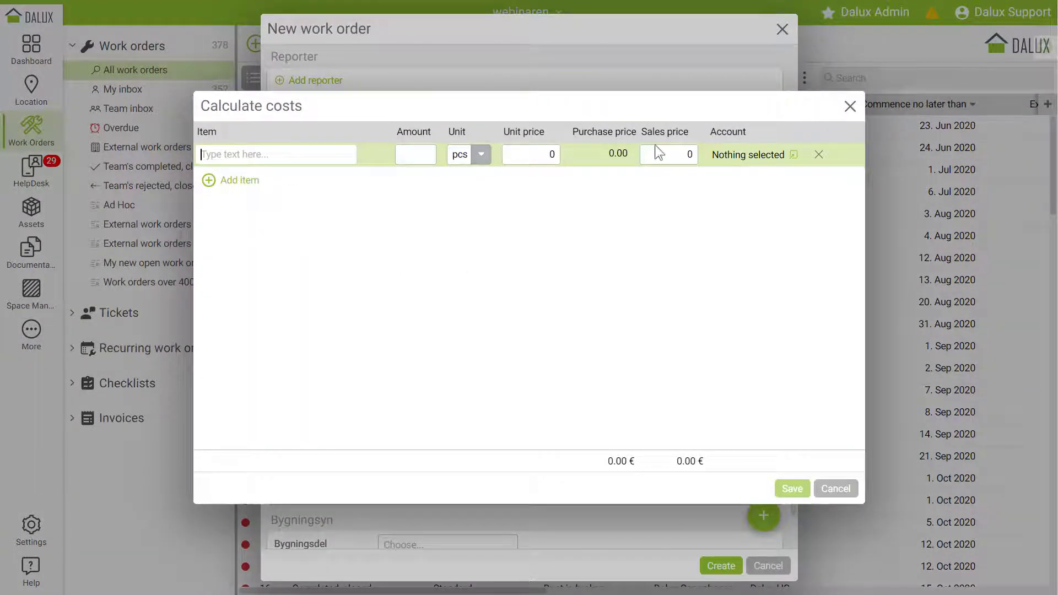
click(850, 107)
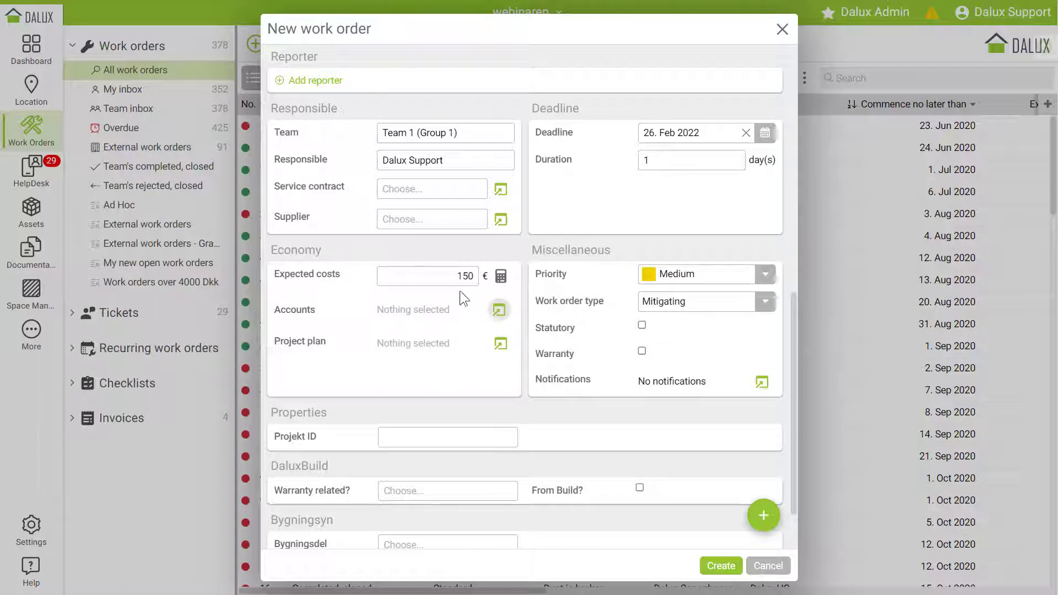
double_click(460, 276)
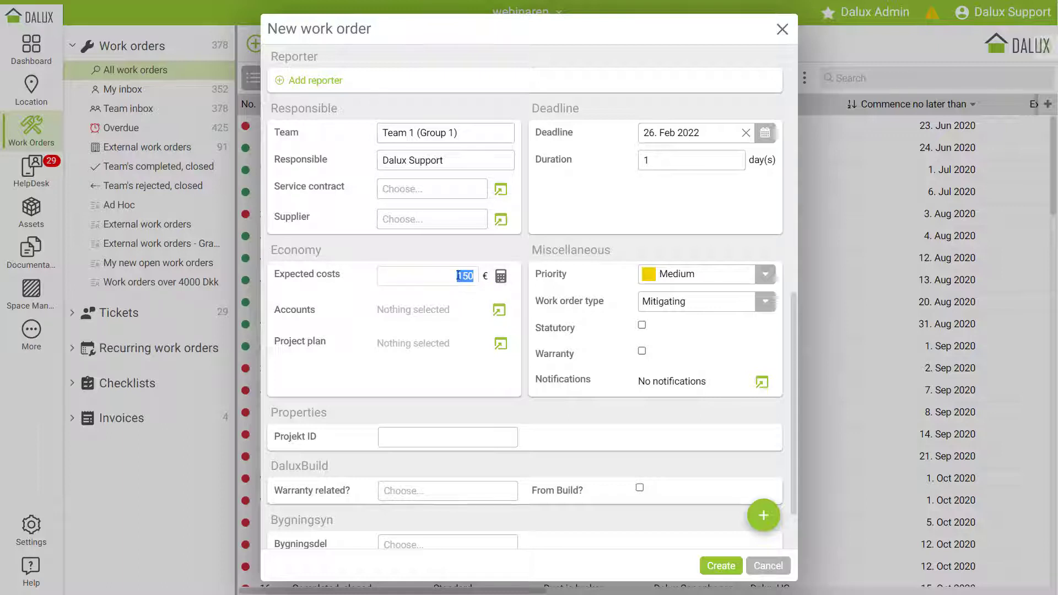
click(458, 275)
- Choose Medium as the priority and Mitigating as the work order type
click(720, 273)
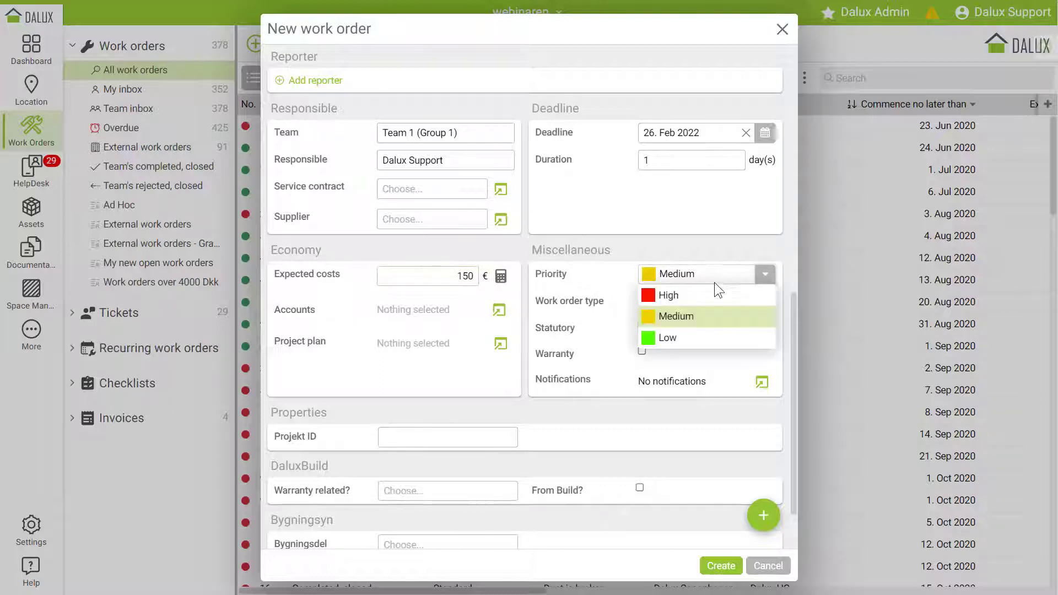
click(698, 316)
click(696, 305)
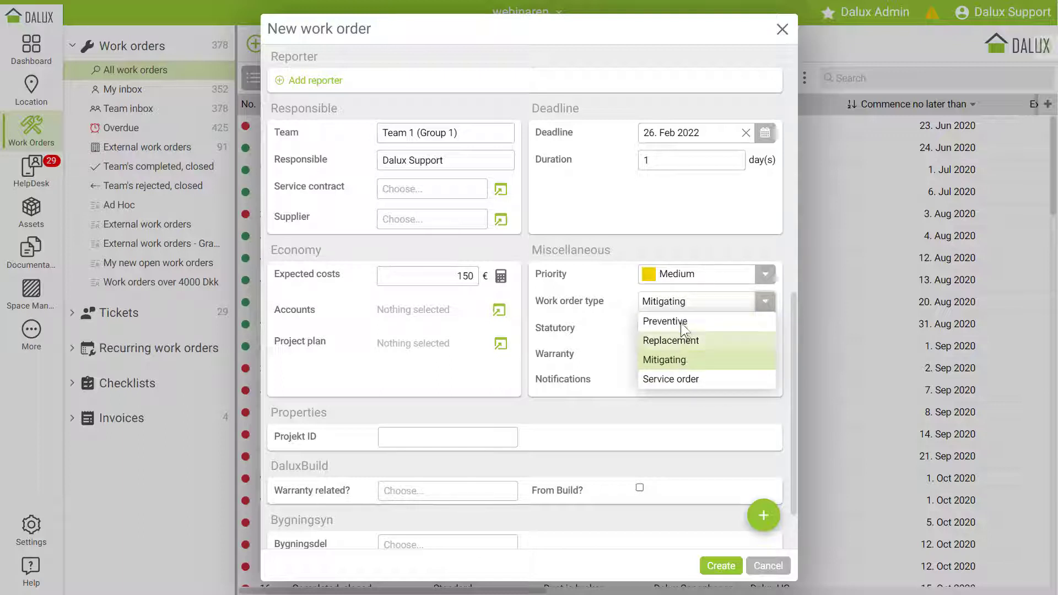
click(674, 359)
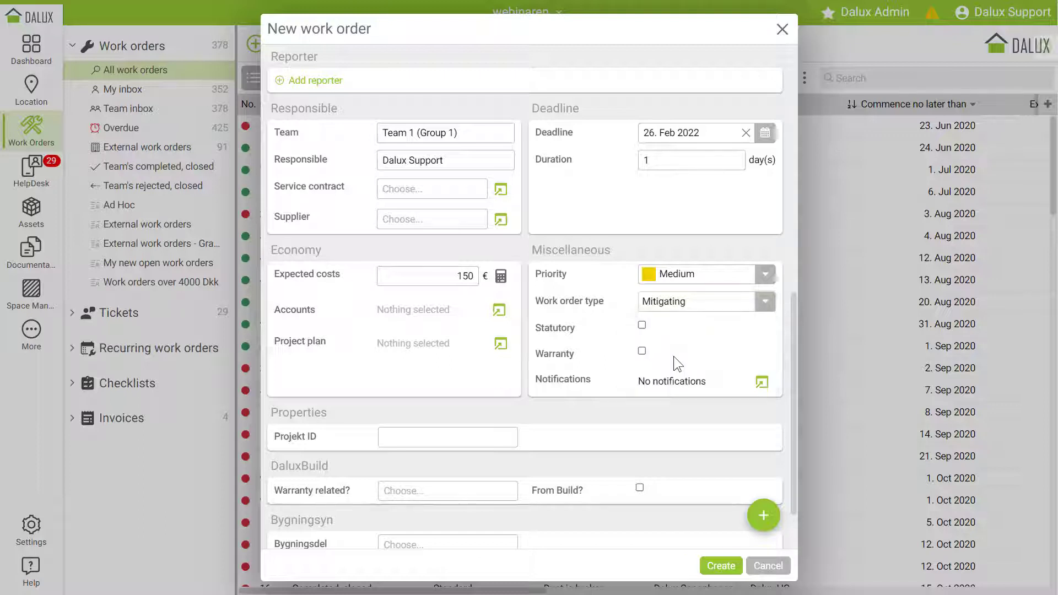
- Try to open the work order's notification settings and cancel the request to save first
click(642, 328)
click(641, 353)
click(762, 385)
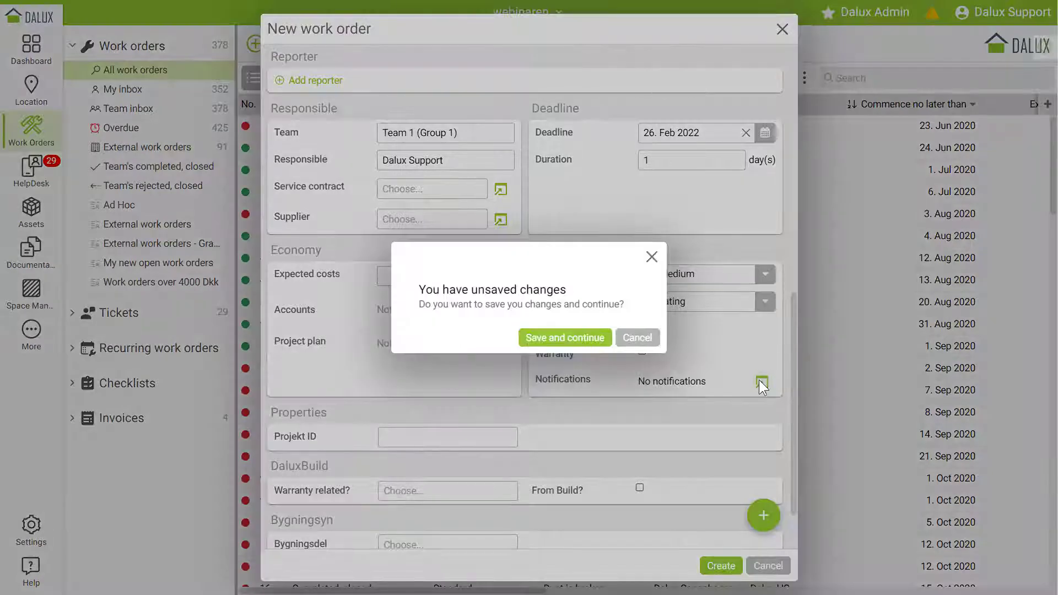
click(656, 340)
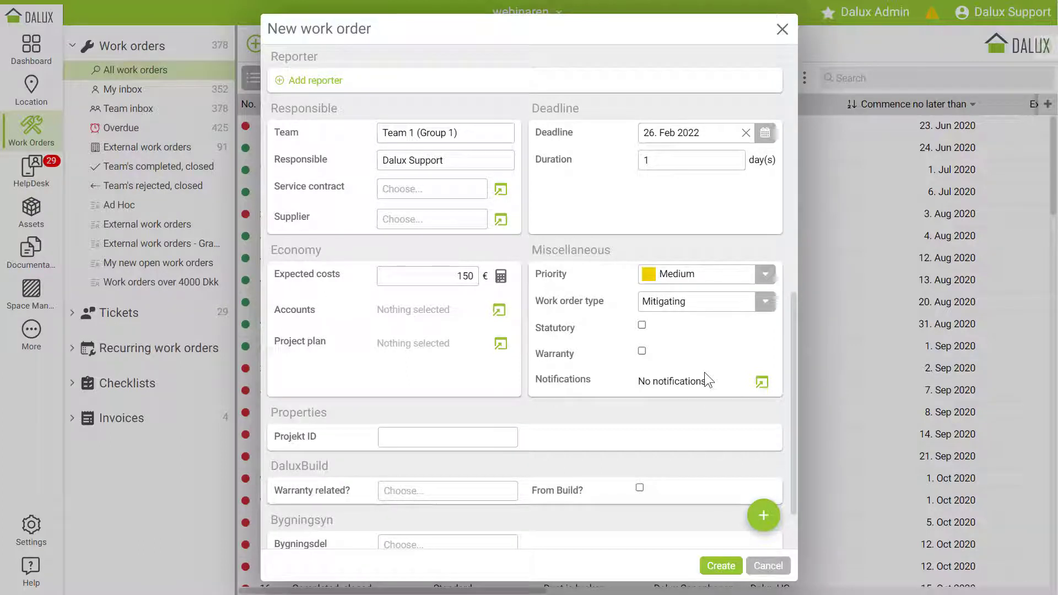
- Change the work order template to Special
scroll(705, 372, down, 2)
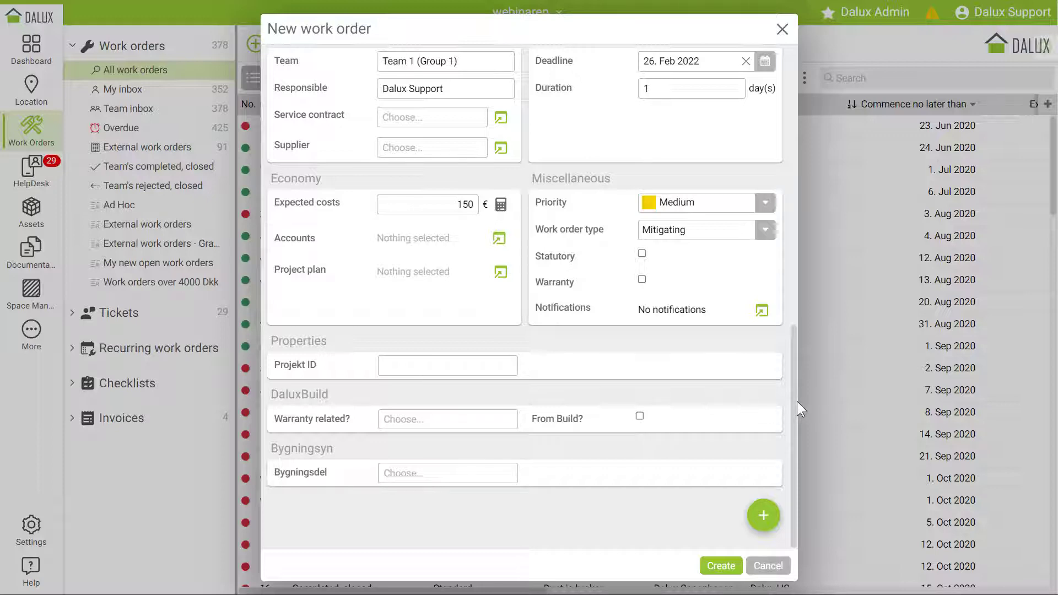
drag(797, 401, 803, 114)
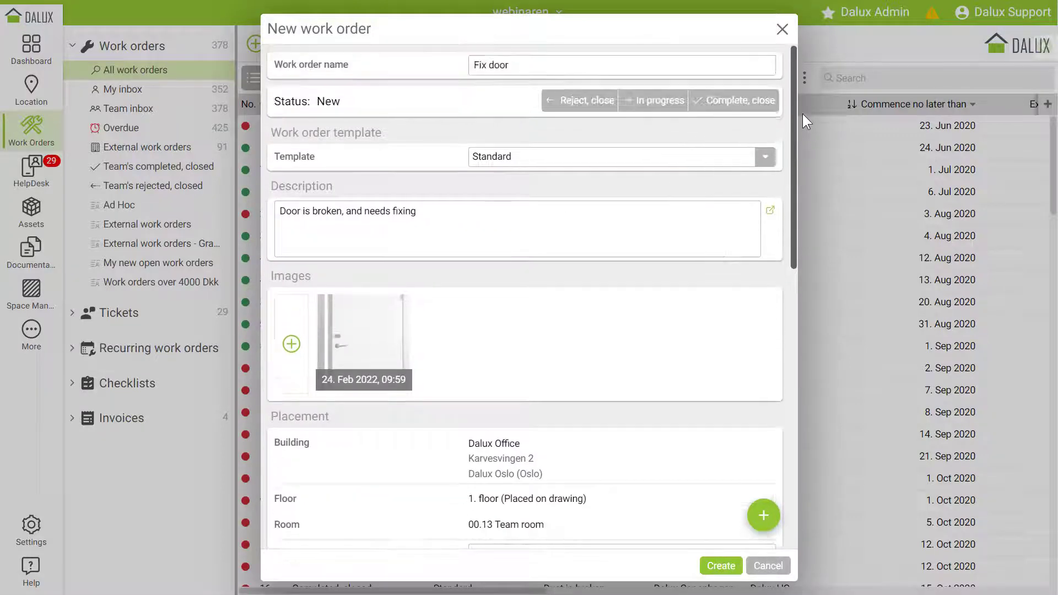
click(497, 154)
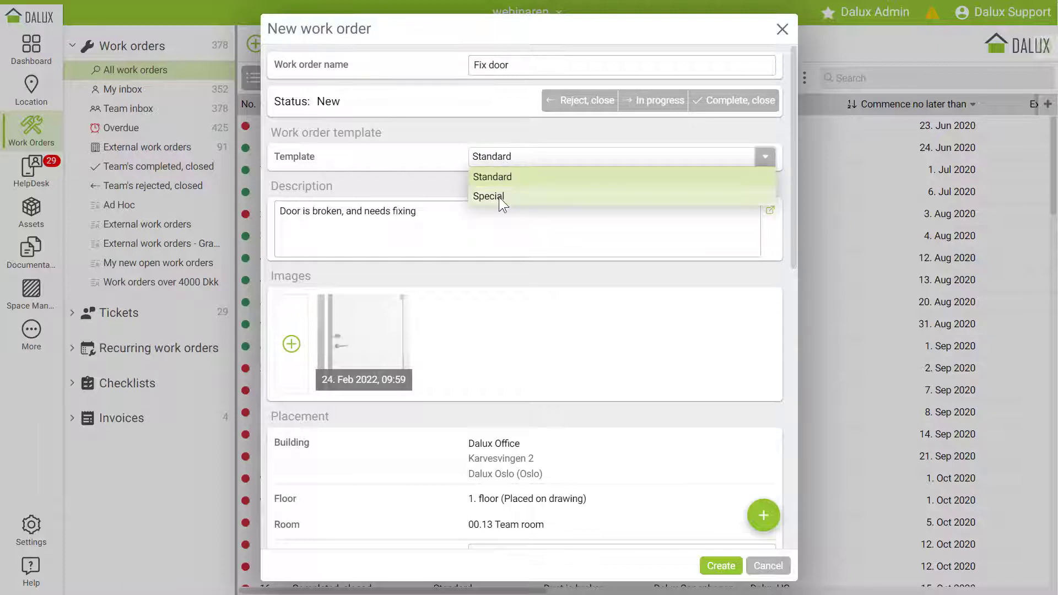
key(ctrl)
click(499, 196)
- Examine the Special template's extra Dropdown and Link to web adress properties, leaving both empty
drag(793, 132, 768, 436)
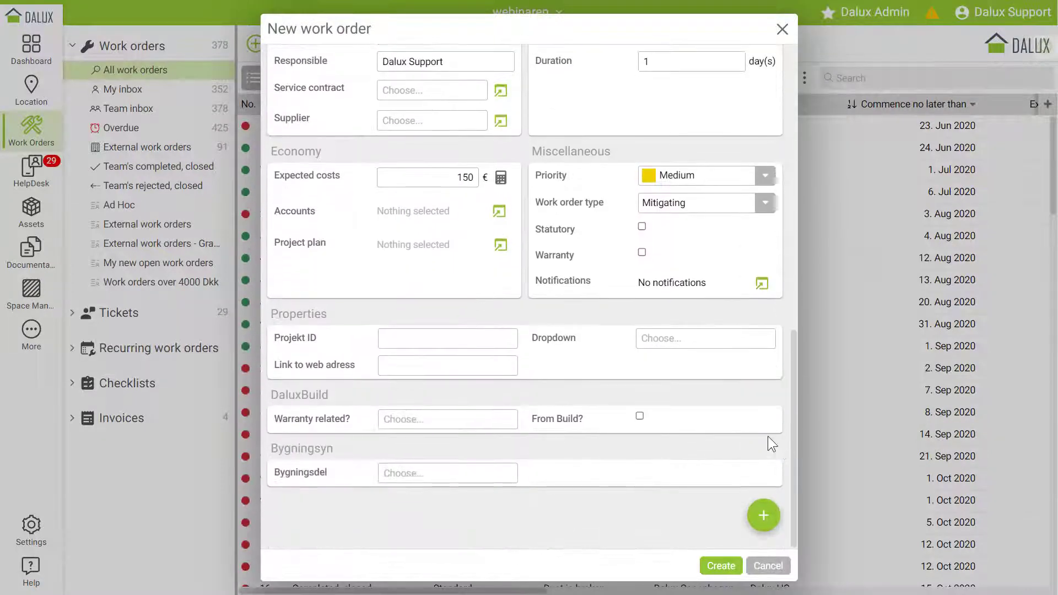
click(689, 342)
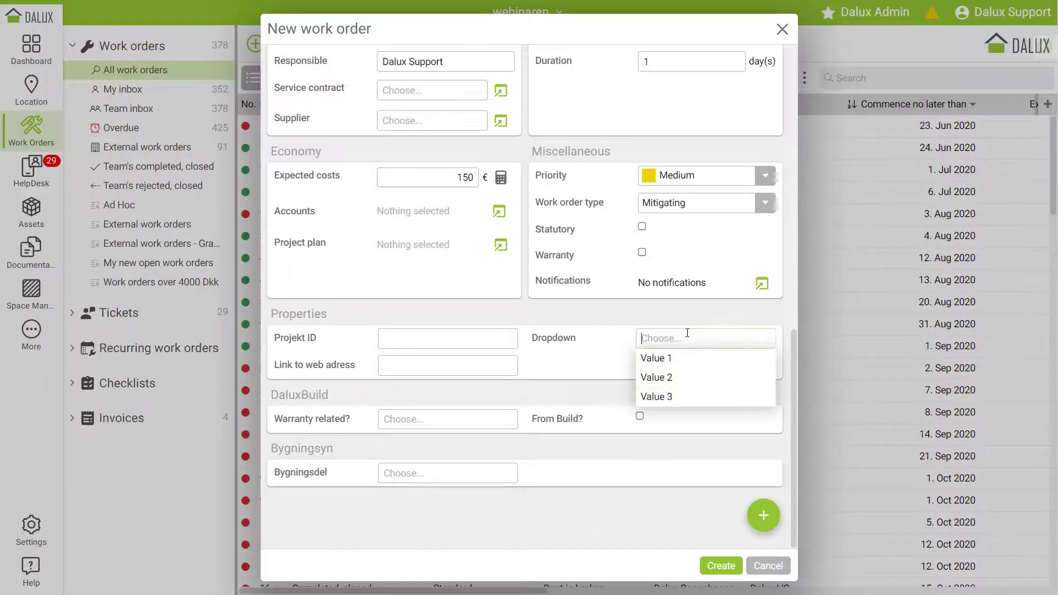
click(447, 361)
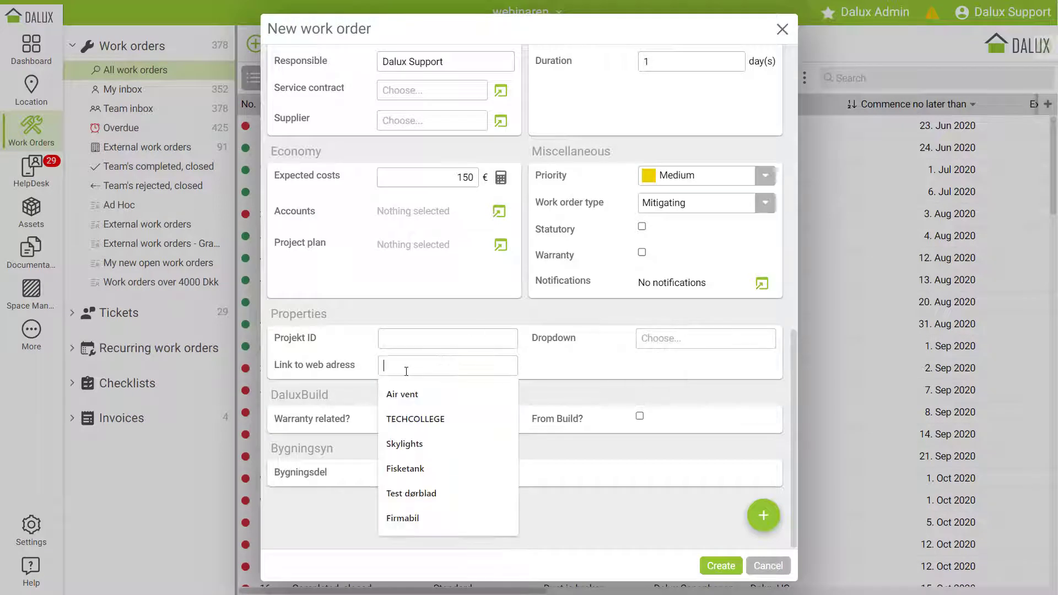
click(544, 366)
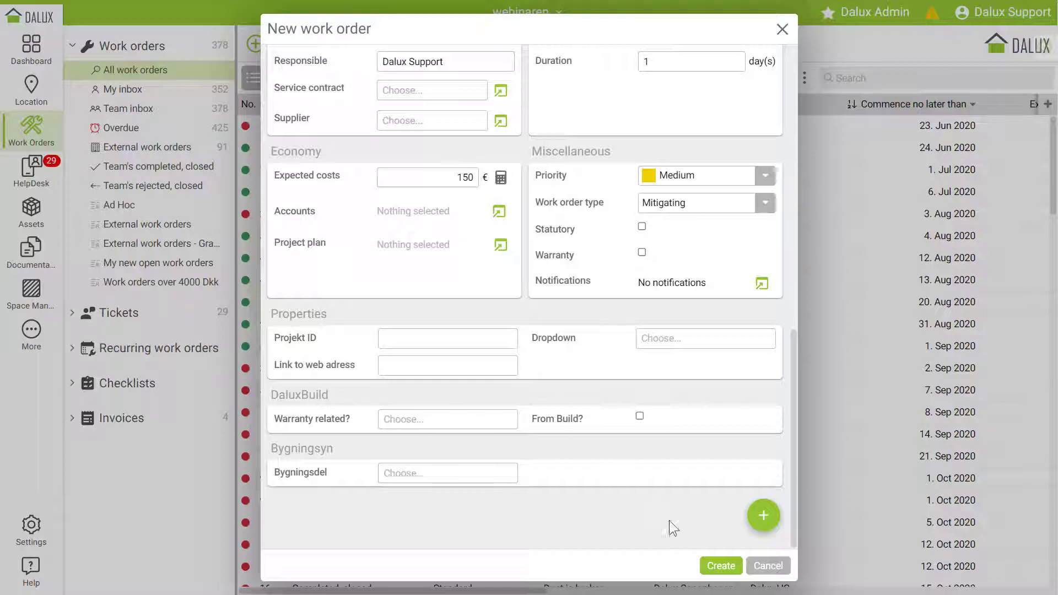
- Create the work order and open it from the list by searching for "fix door"
click(725, 568)
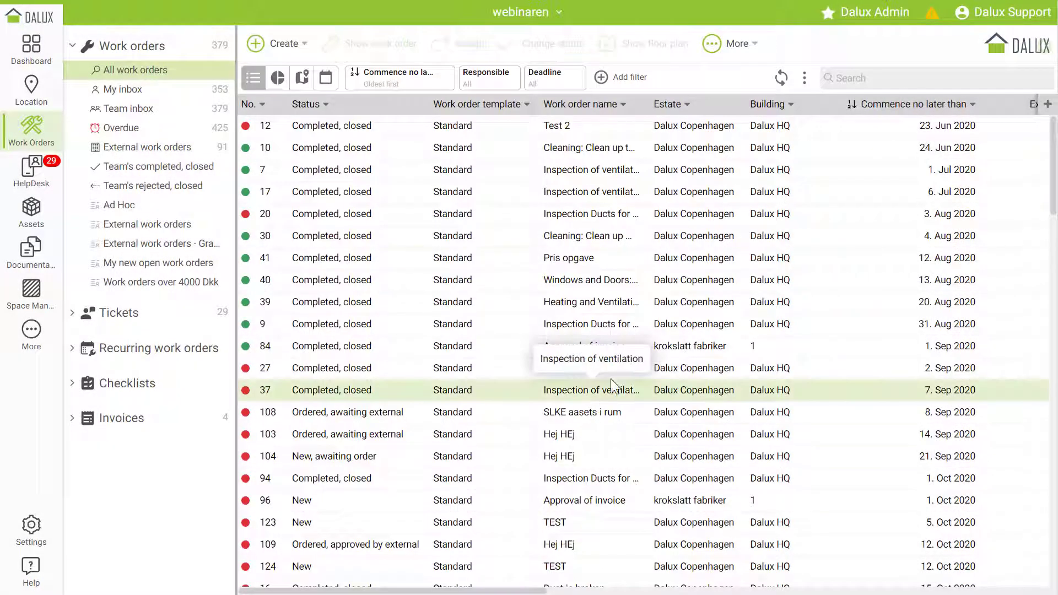
text(fix door)
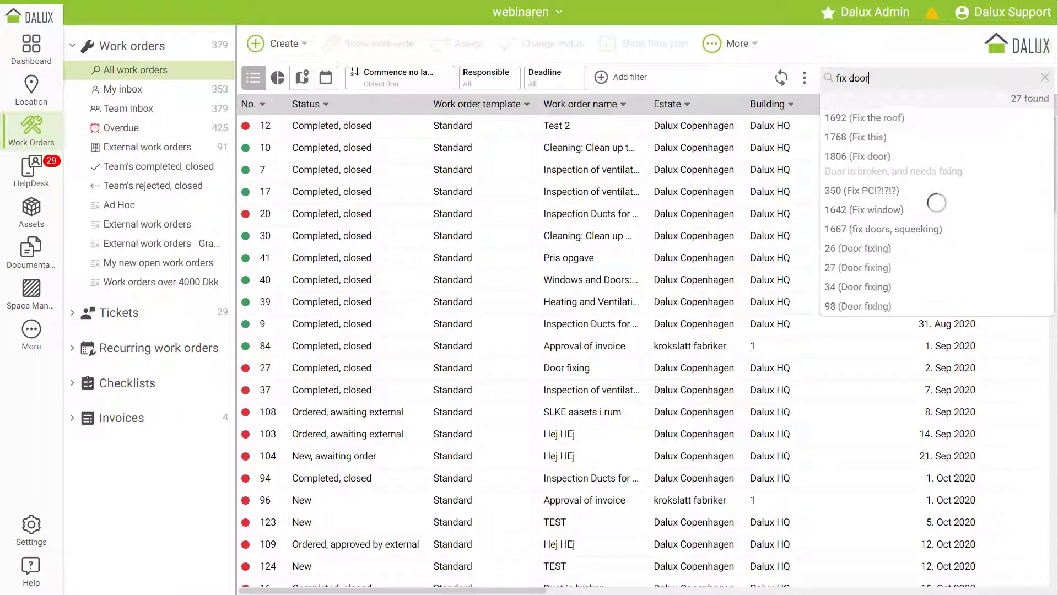
key(Return)
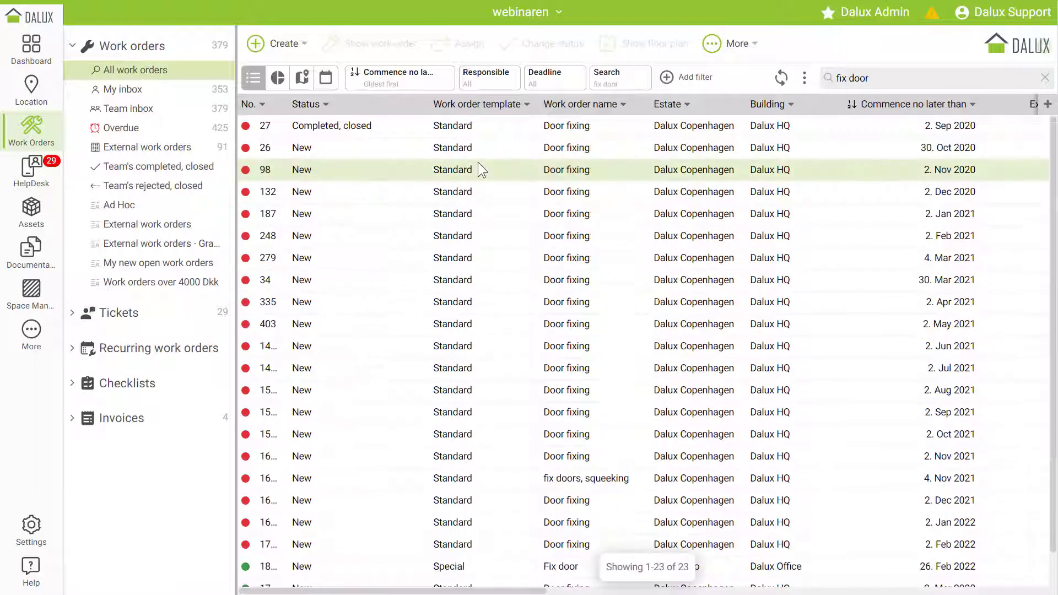
click(513, 561)
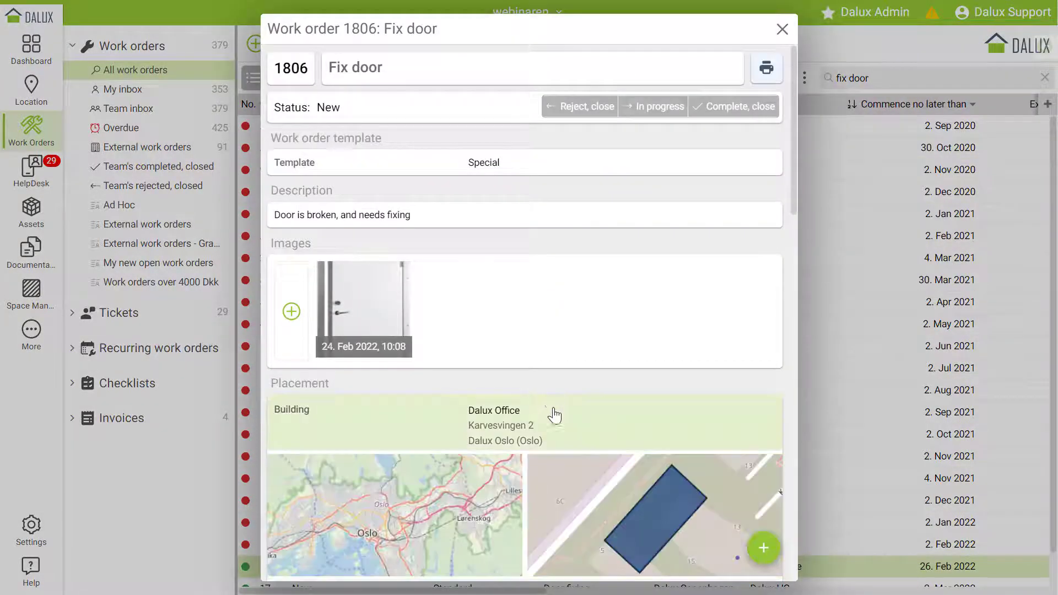
- Review the Fix door work order's details from the template and placement down to the history
scroll(554, 375, down, 1)
scroll(553, 373, down, 2)
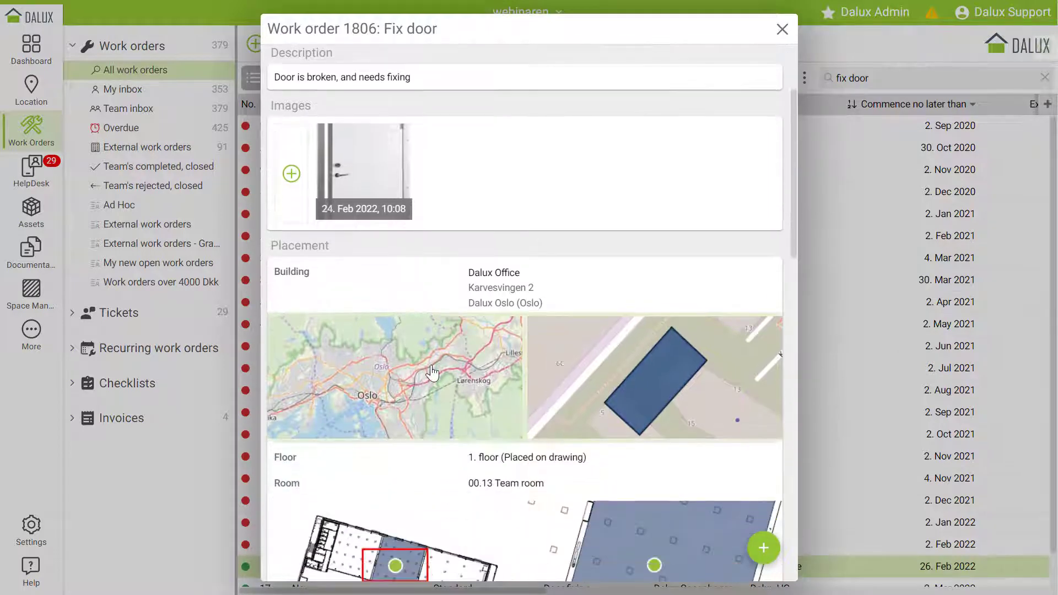
scroll(495, 312, up, 2)
scroll(494, 312, up, 2)
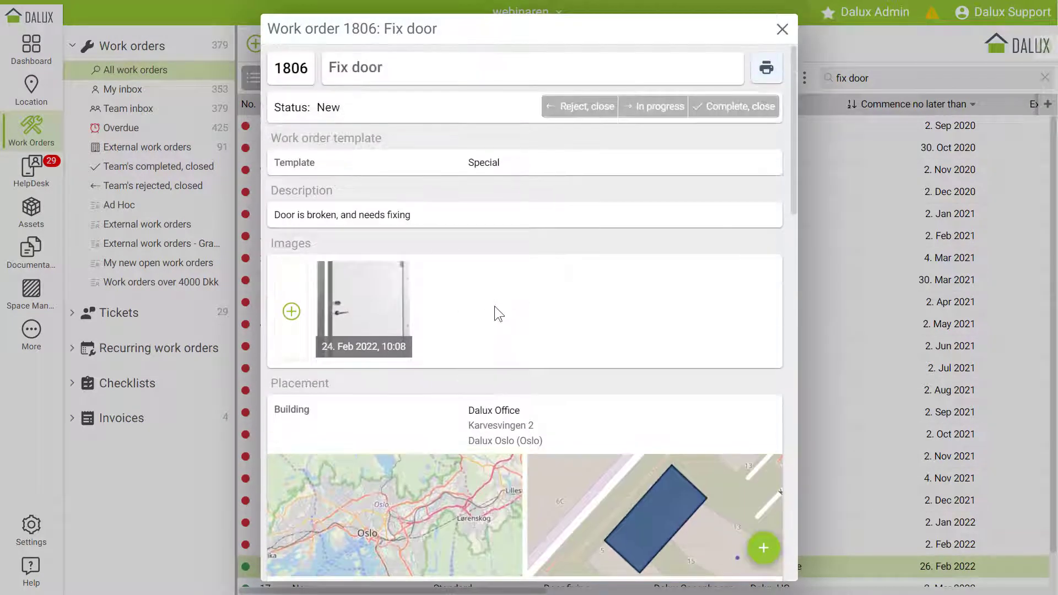
scroll(494, 312, down, 9)
scroll(458, 286, down, 4)
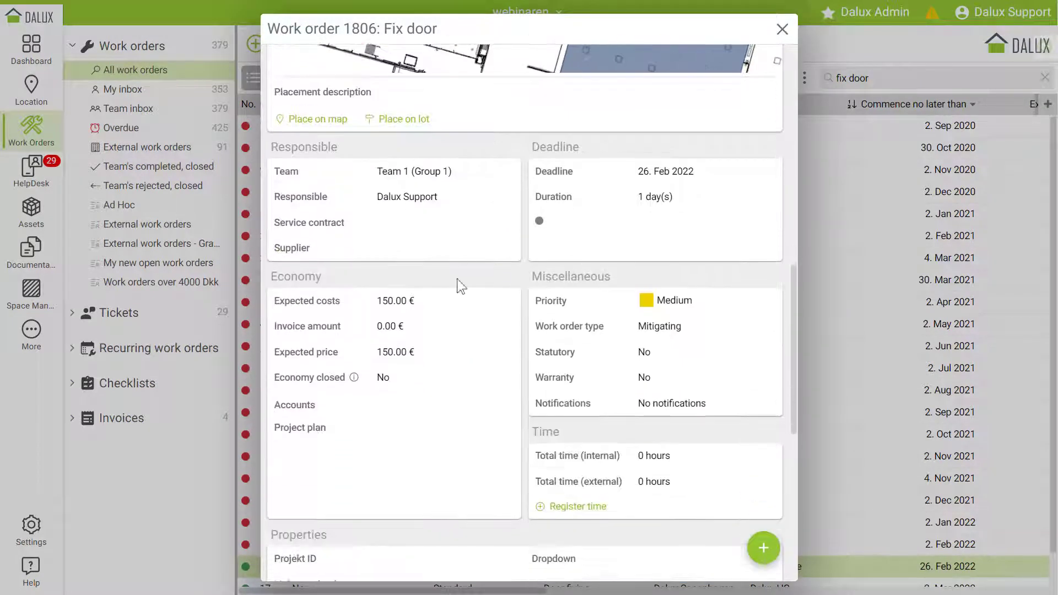
scroll(453, 297, down, 4)
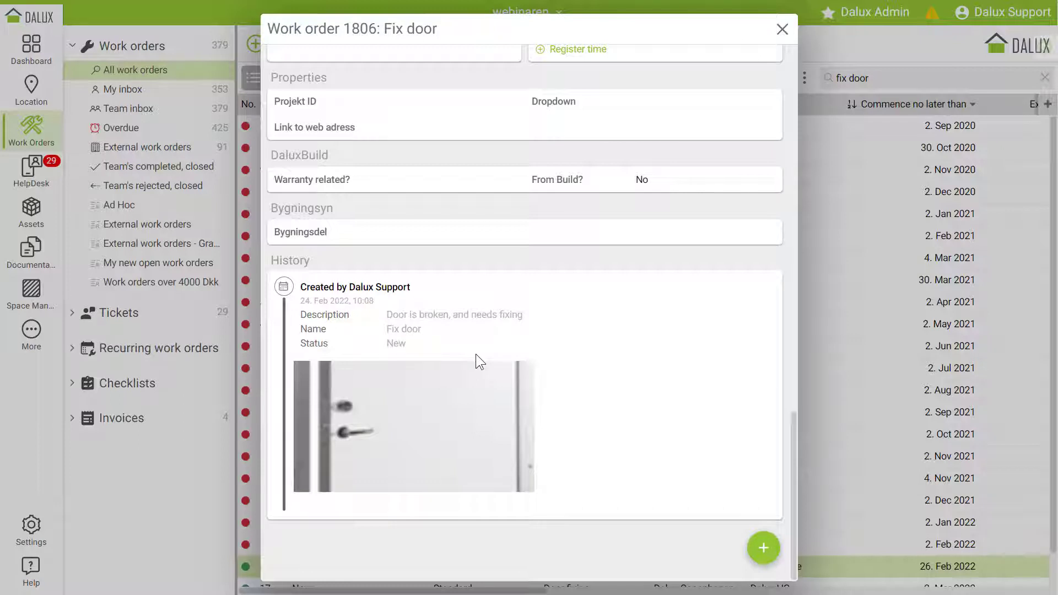
- Add the note "We will look at this asap" to the work order, visible to all, and save it without registering time
click(764, 552)
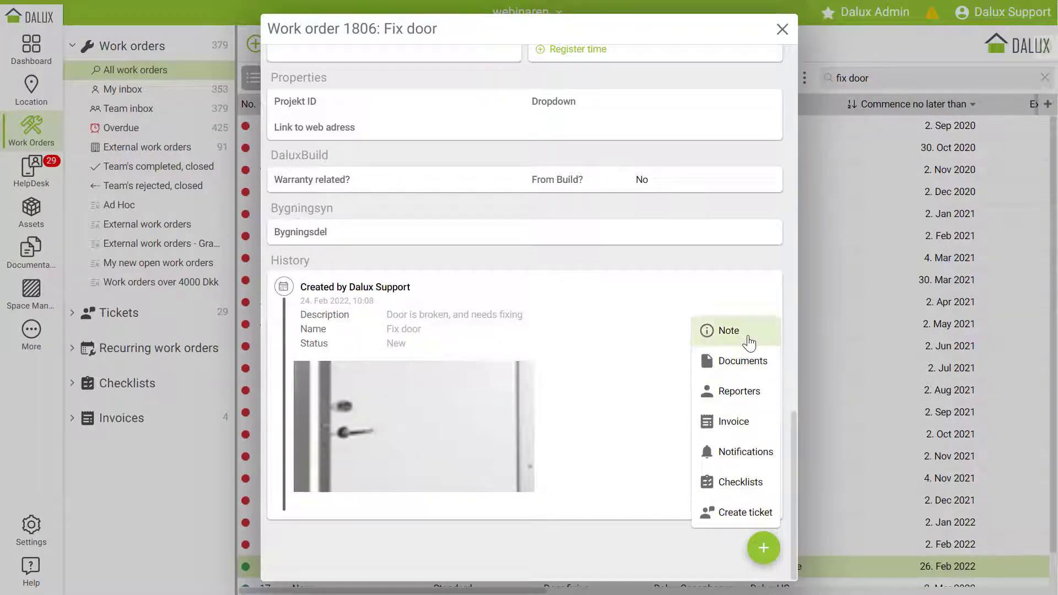
click(749, 364)
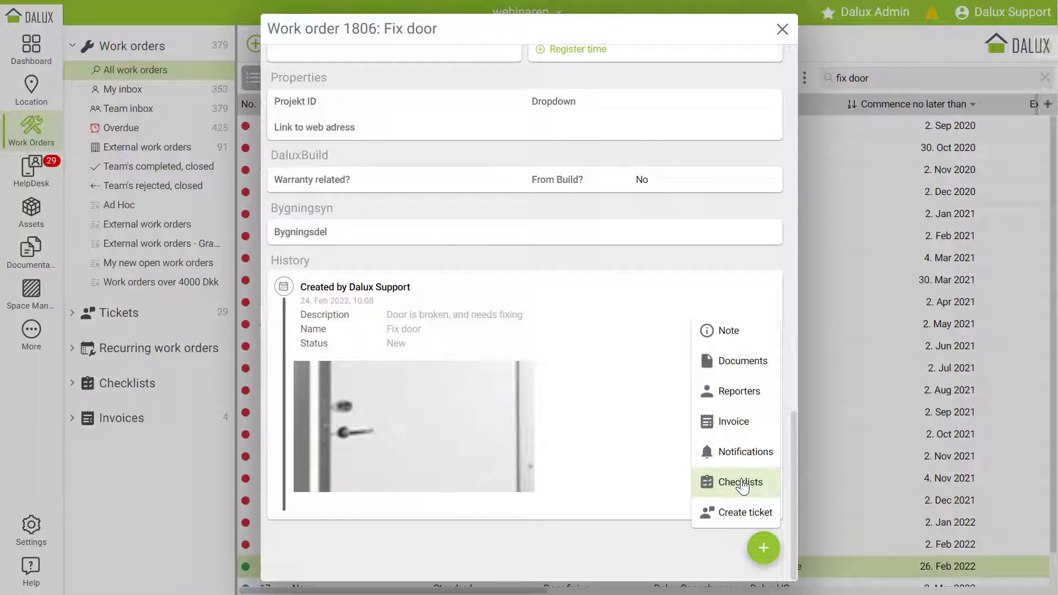
click(731, 331)
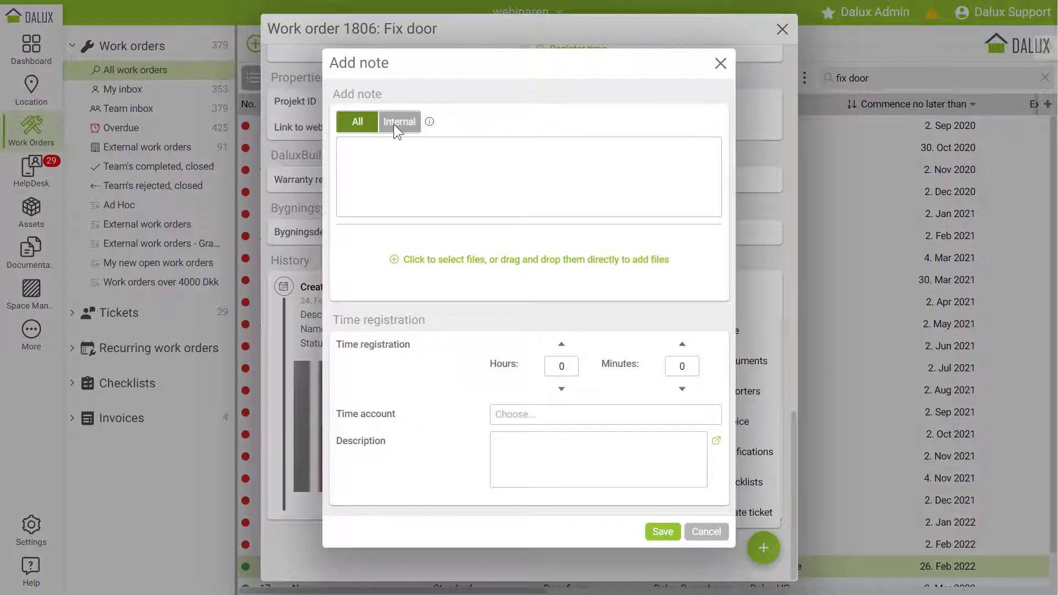
click(397, 162)
text(We will)
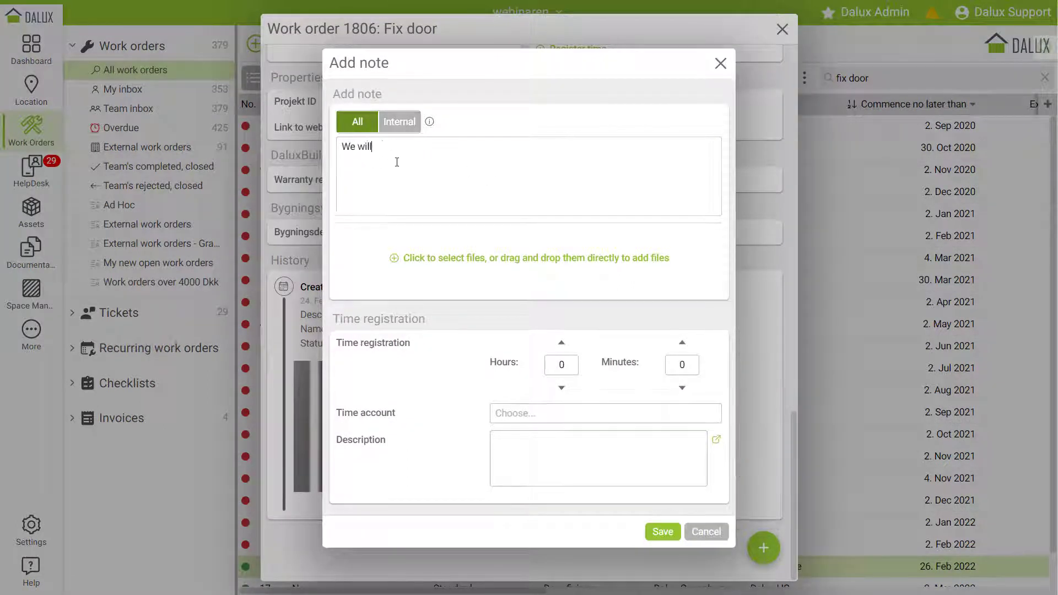
text( look at this asap)
click(562, 344)
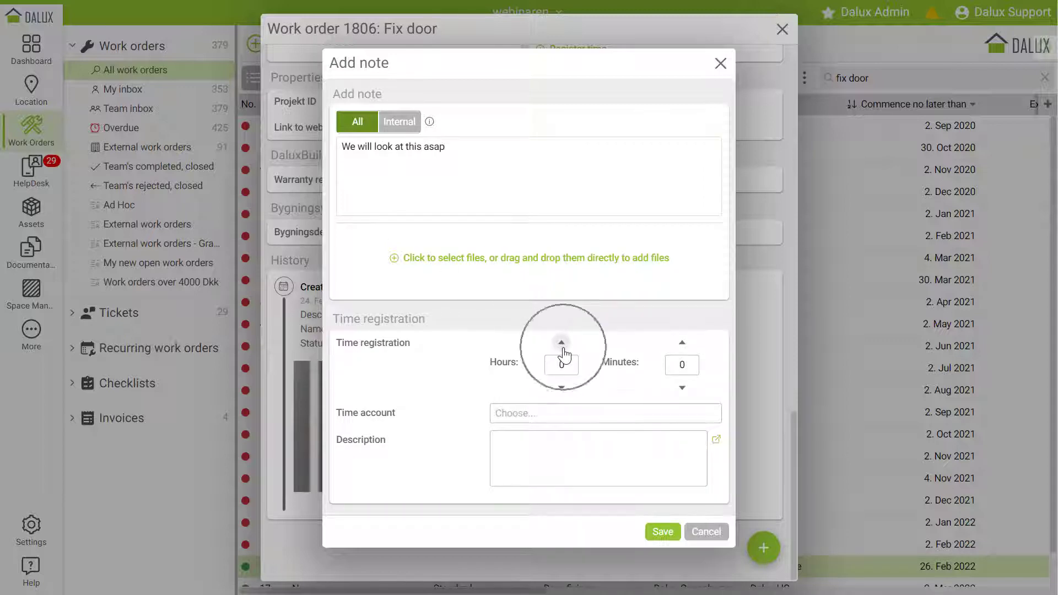
click(557, 474)
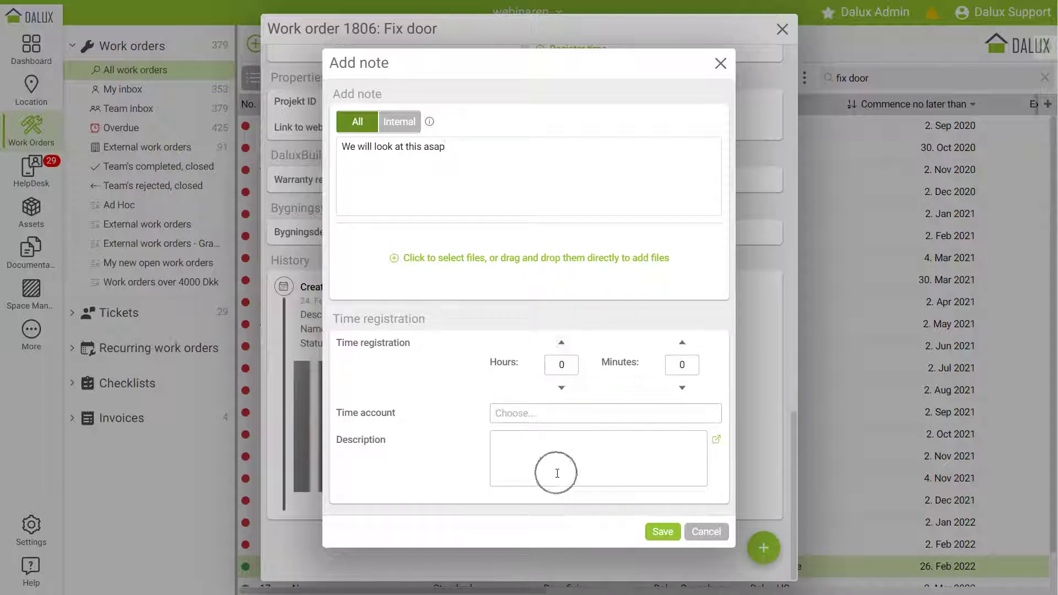
click(663, 532)
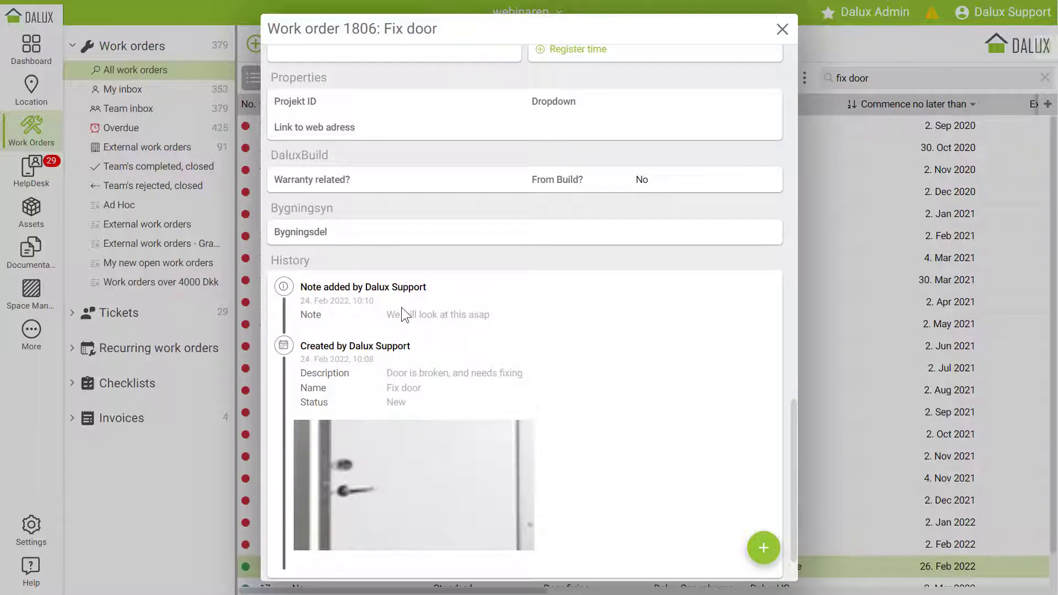
- Reassign the work order to another responsible person in Team 1 (Group 1) and save the change
scroll(403, 306, up, 10)
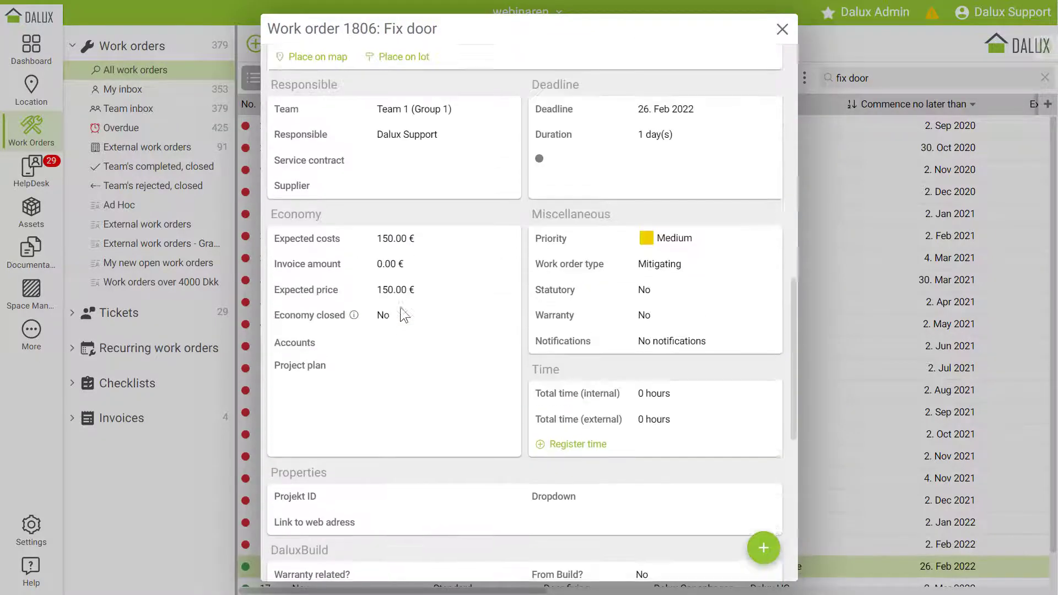
click(408, 300)
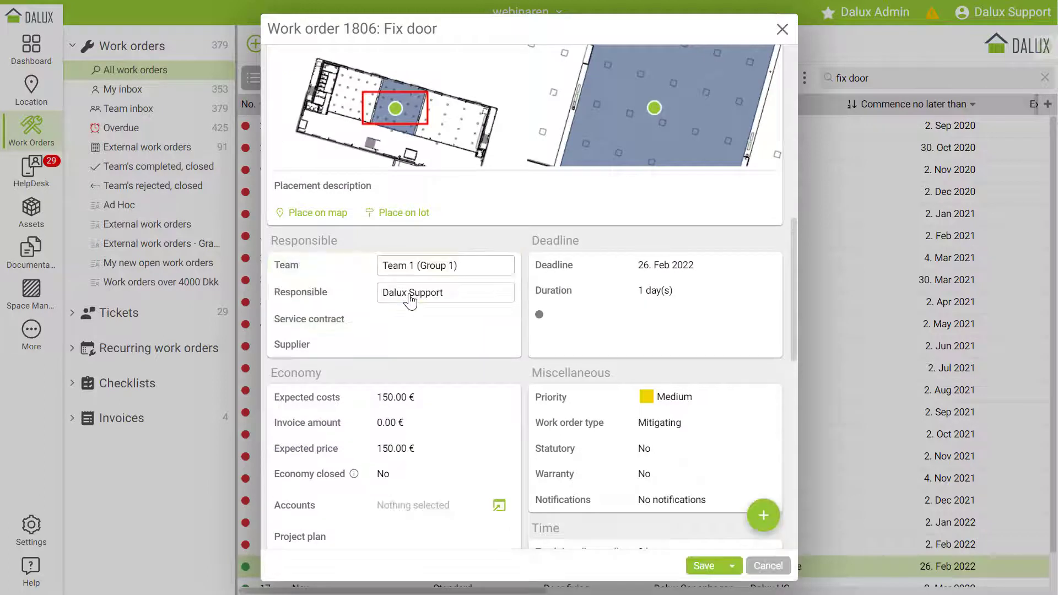
click(414, 294)
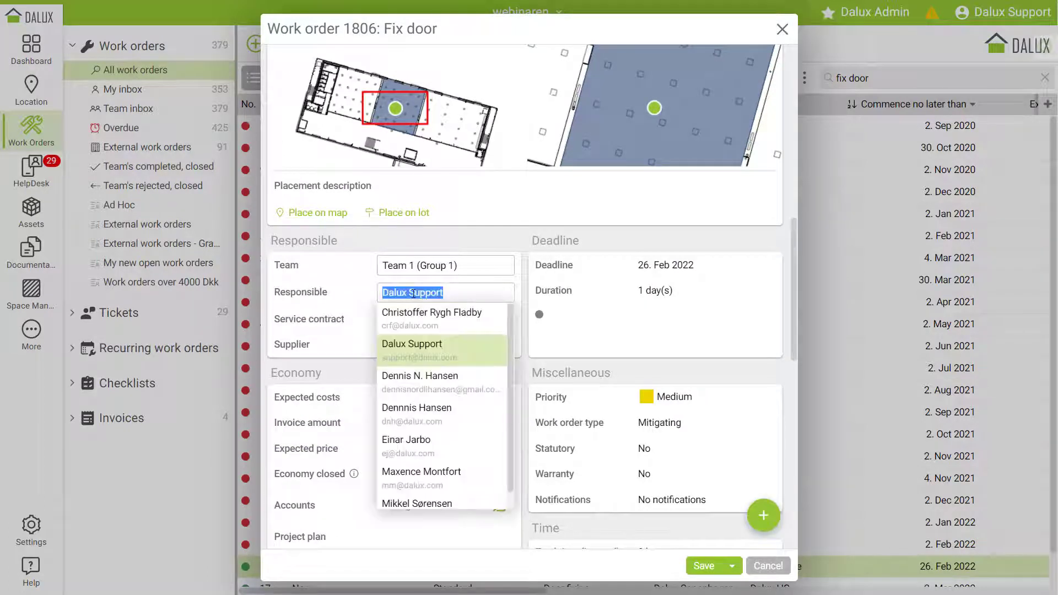
click(421, 418)
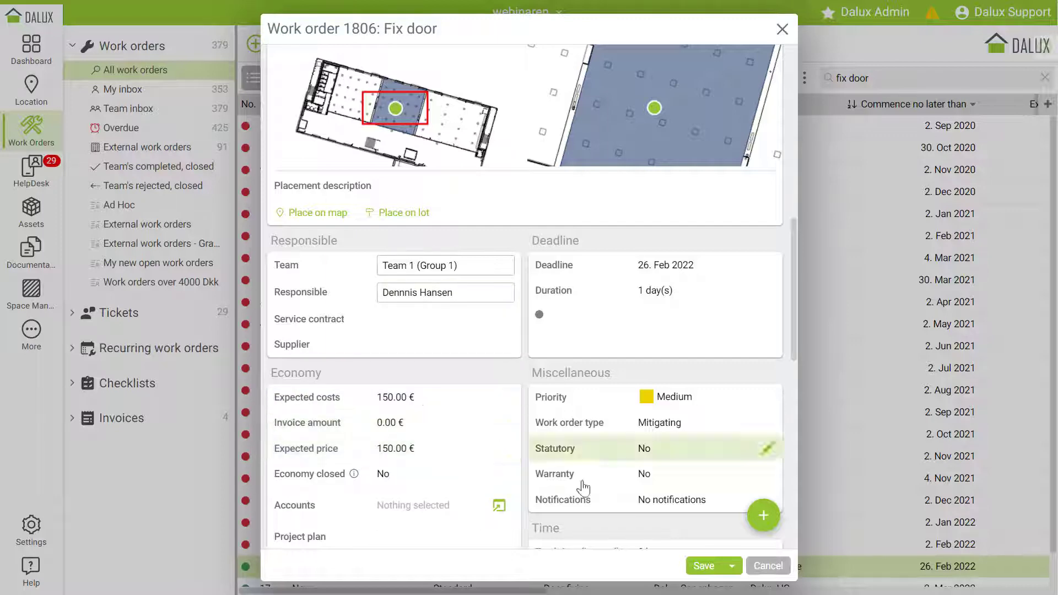
click(703, 568)
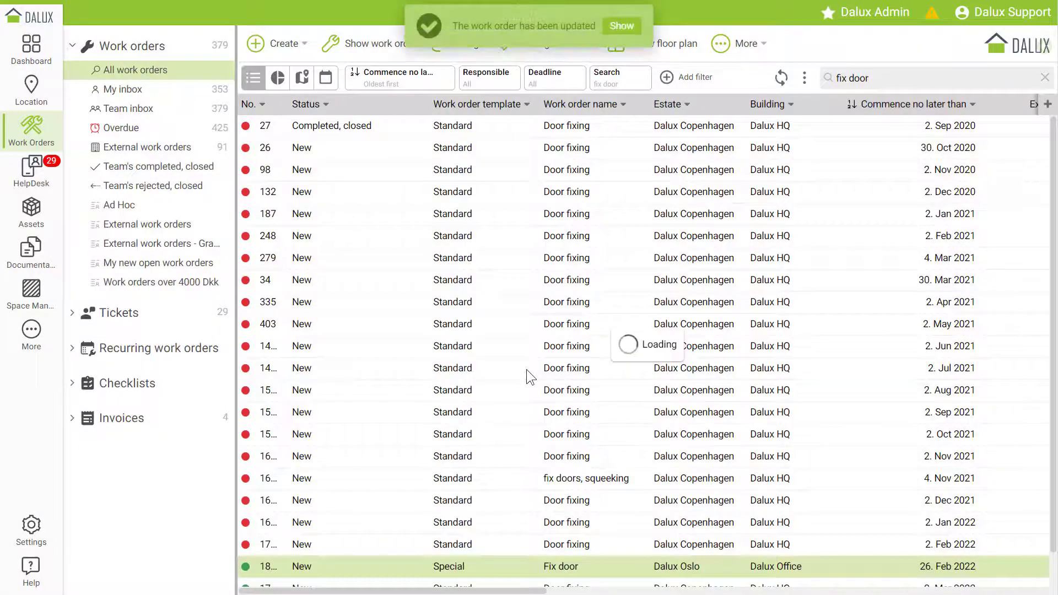
- Reopen the Fix door work order and check its history for the responsible change and the added note
click(521, 566)
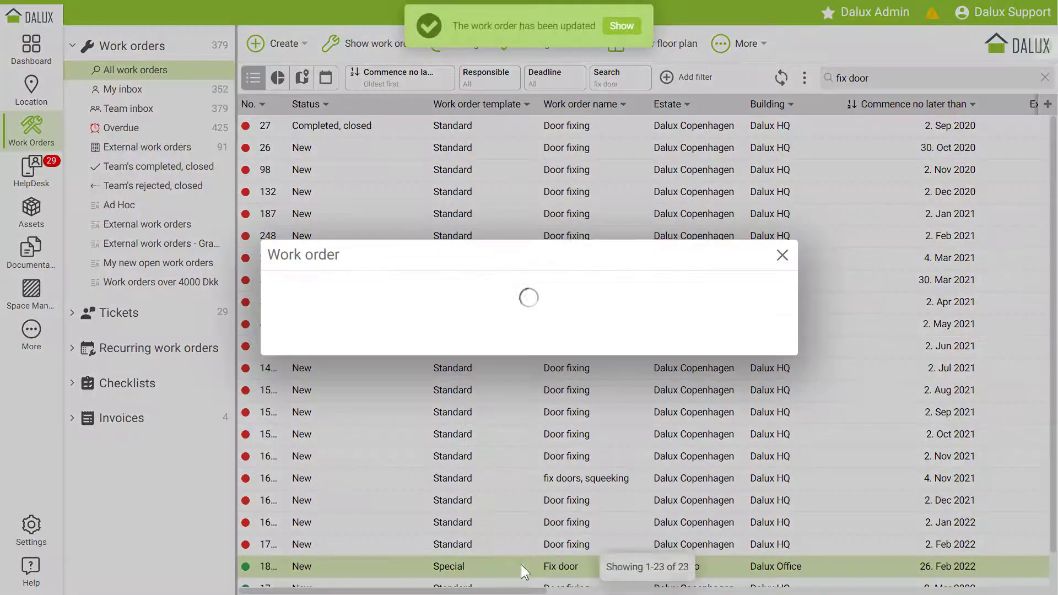
scroll(523, 340, down, 10)
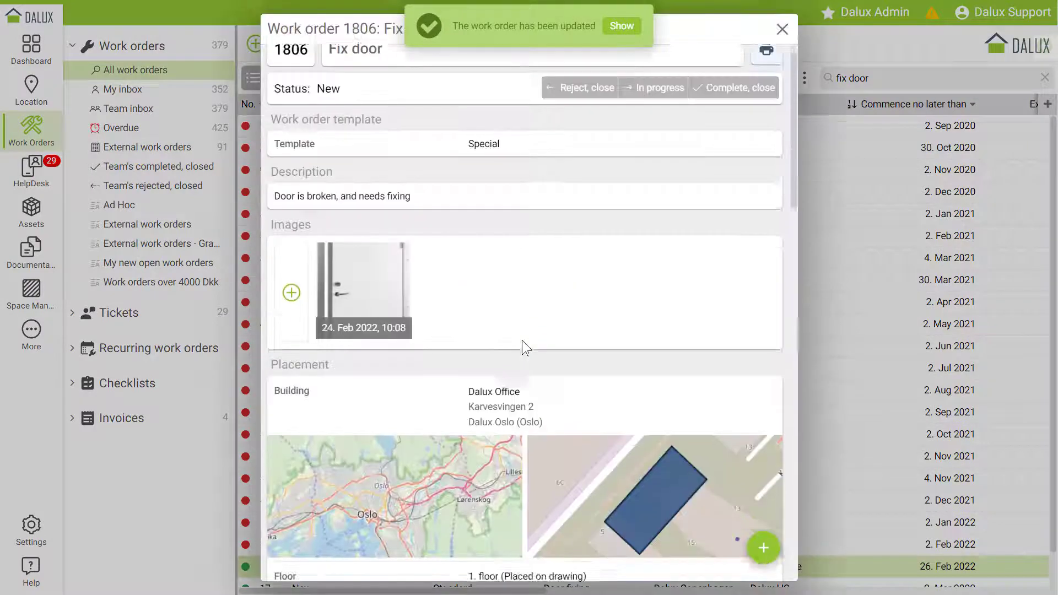
scroll(522, 340, down, 10)
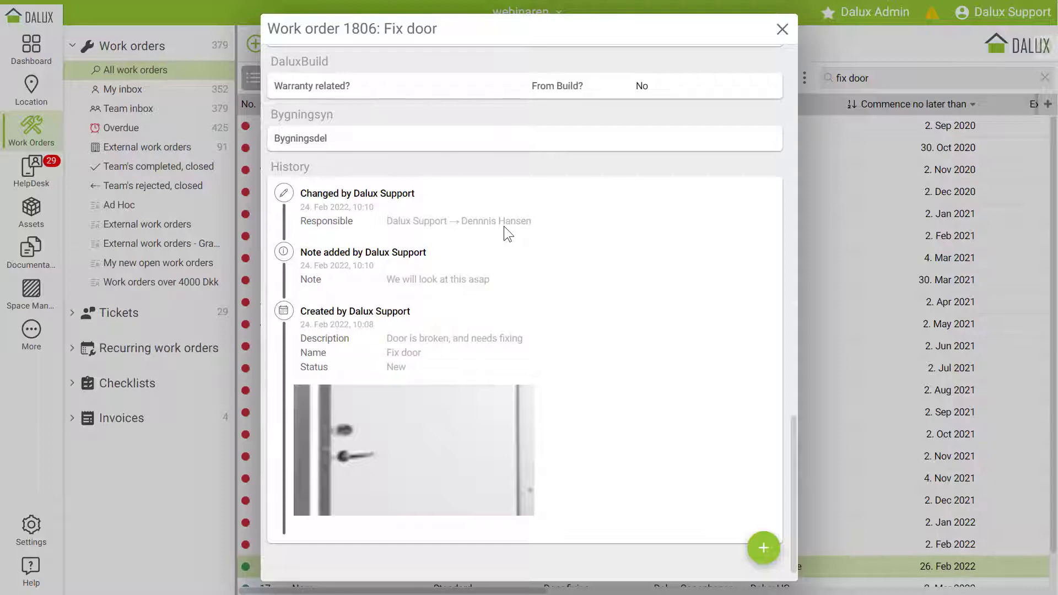
scroll(504, 226, up, 15)
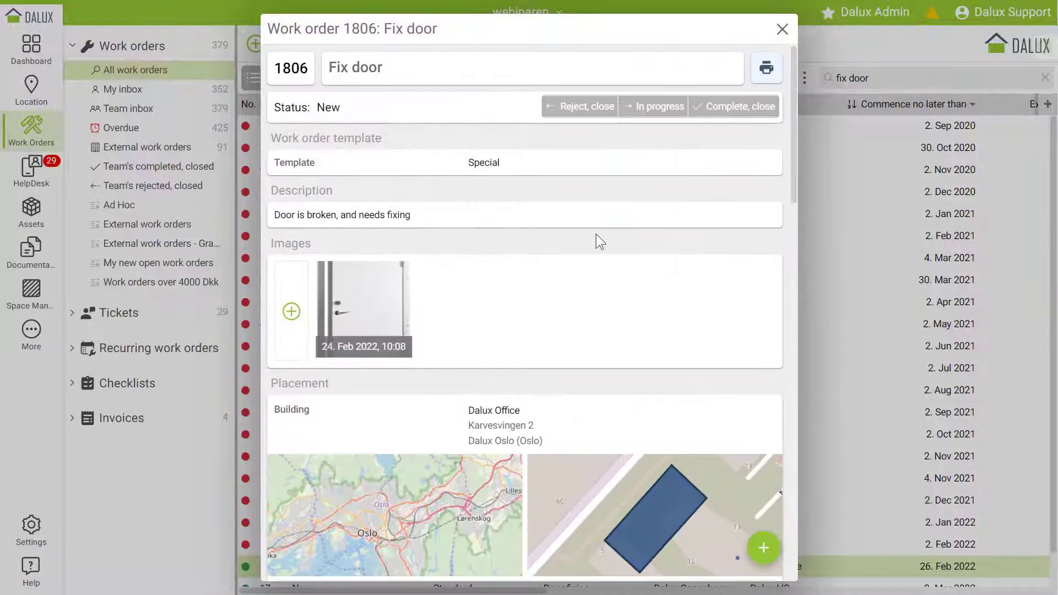
- Set yourself as responsible for the work order and change its status to Complete, close
click(660, 106)
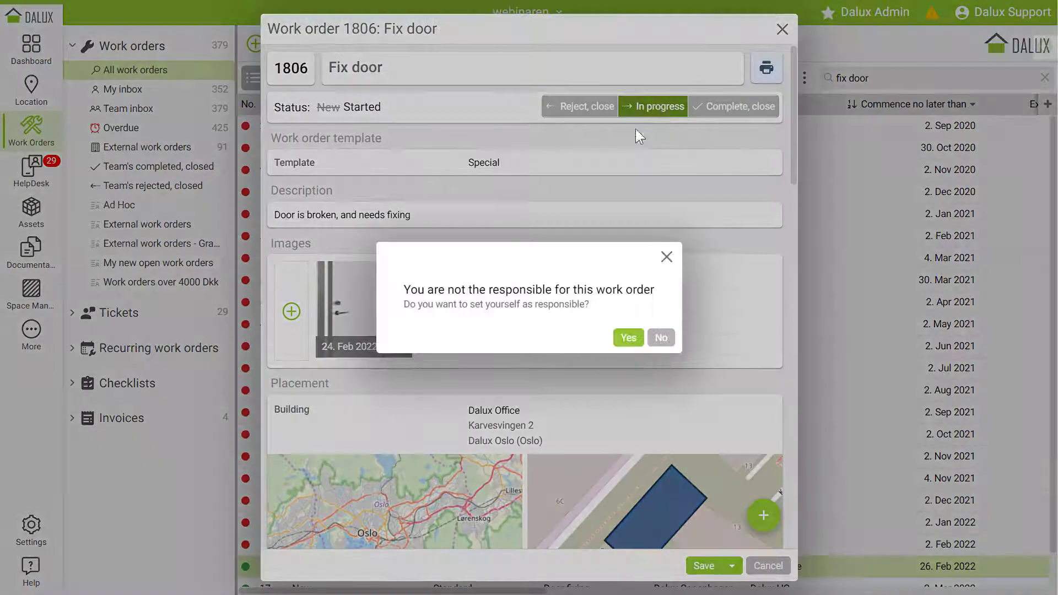
click(629, 338)
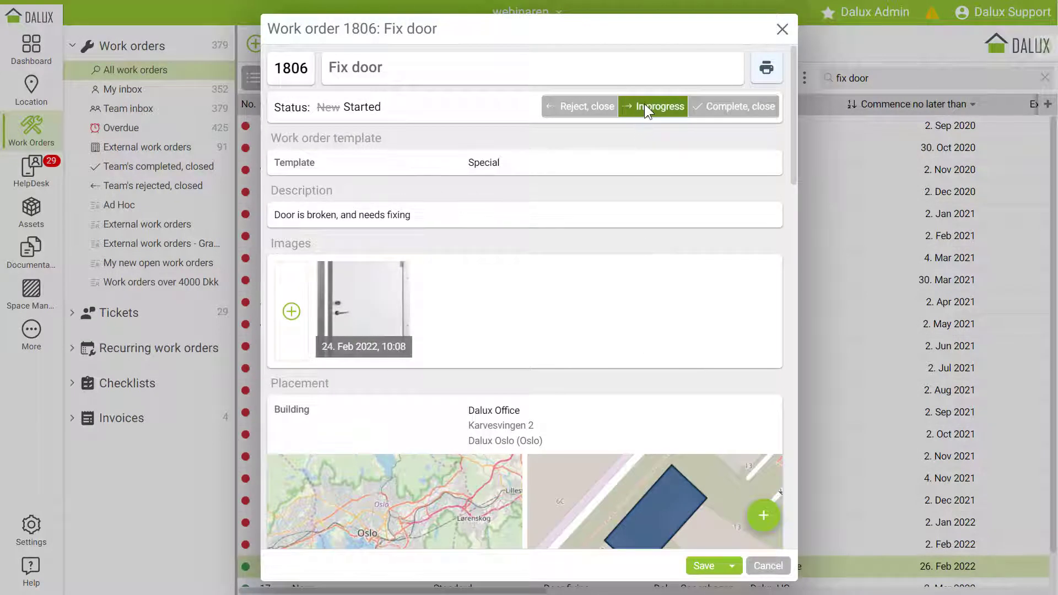
click(739, 105)
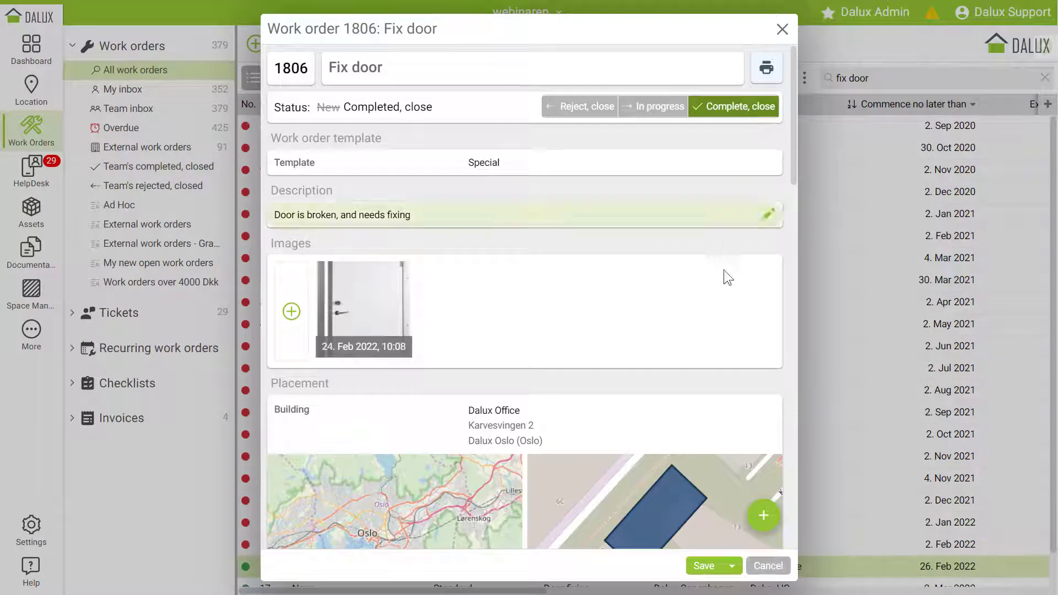
- Save the completed work order with the note "Now its done" and 1 hour of registered time
click(699, 567)
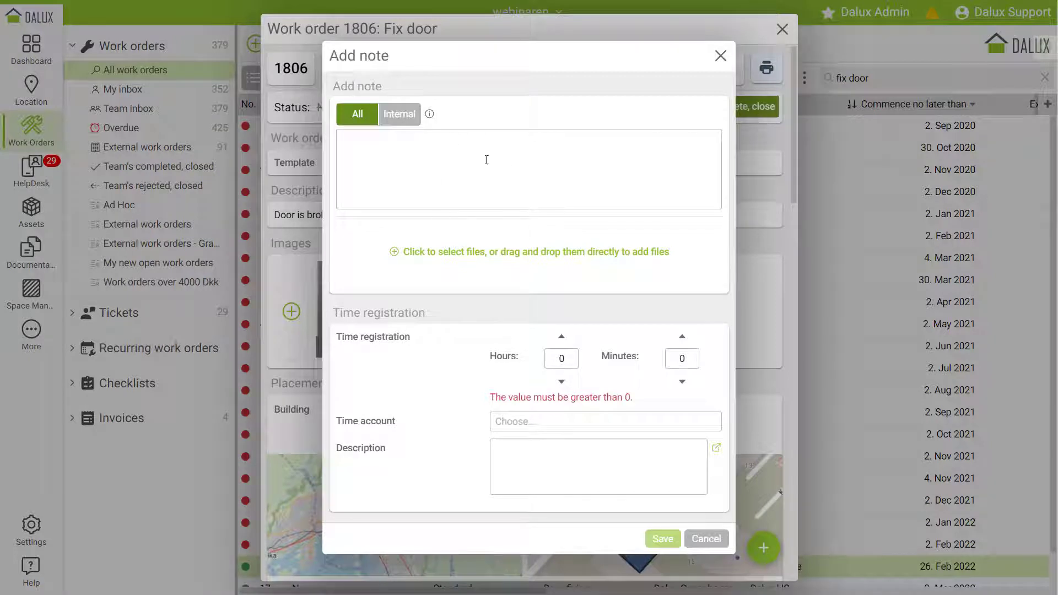
text(Now its done)
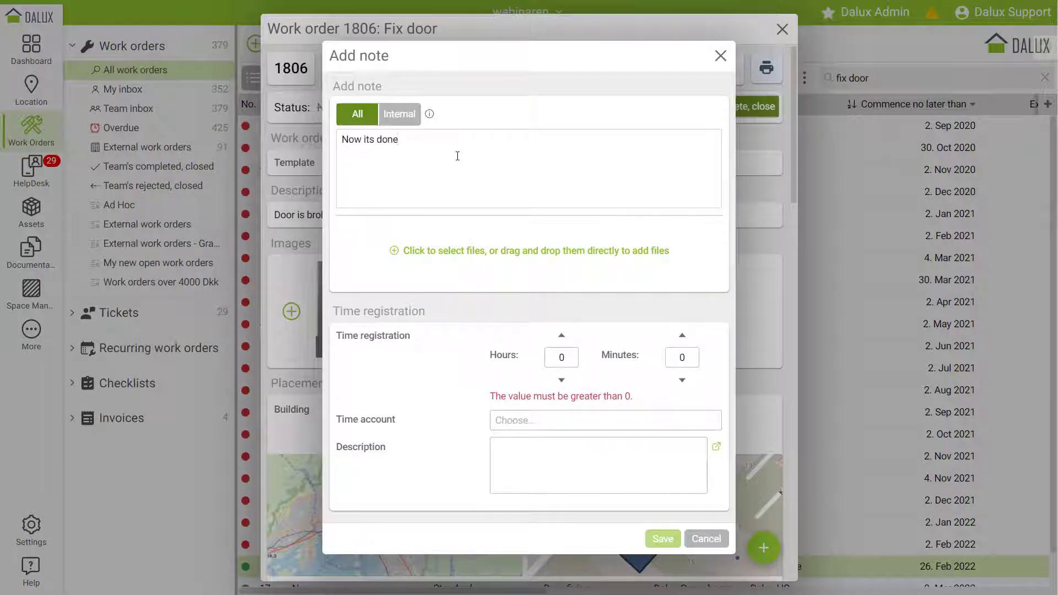
click(561, 335)
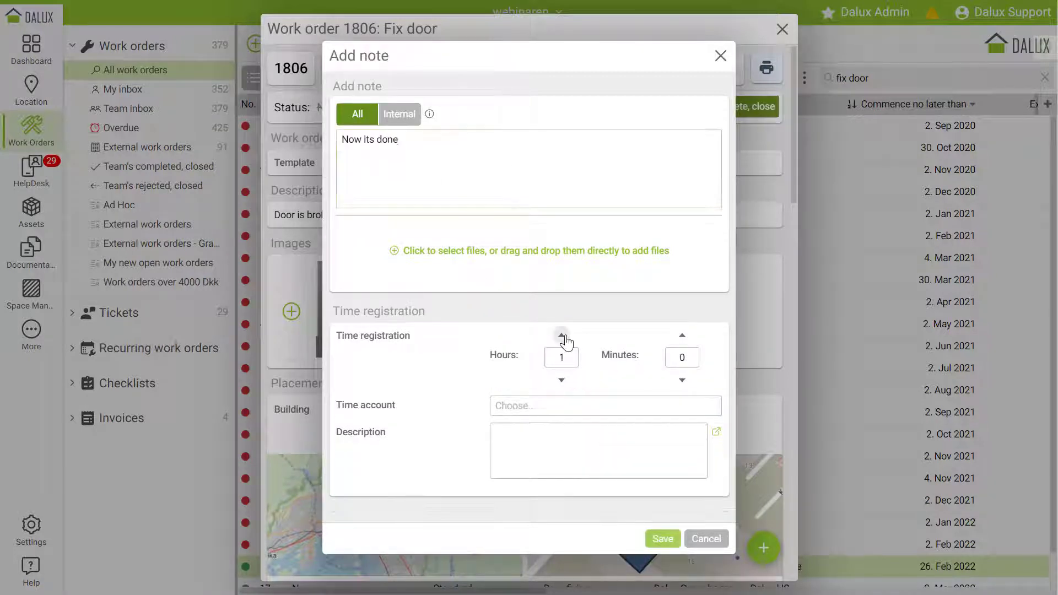
click(664, 539)
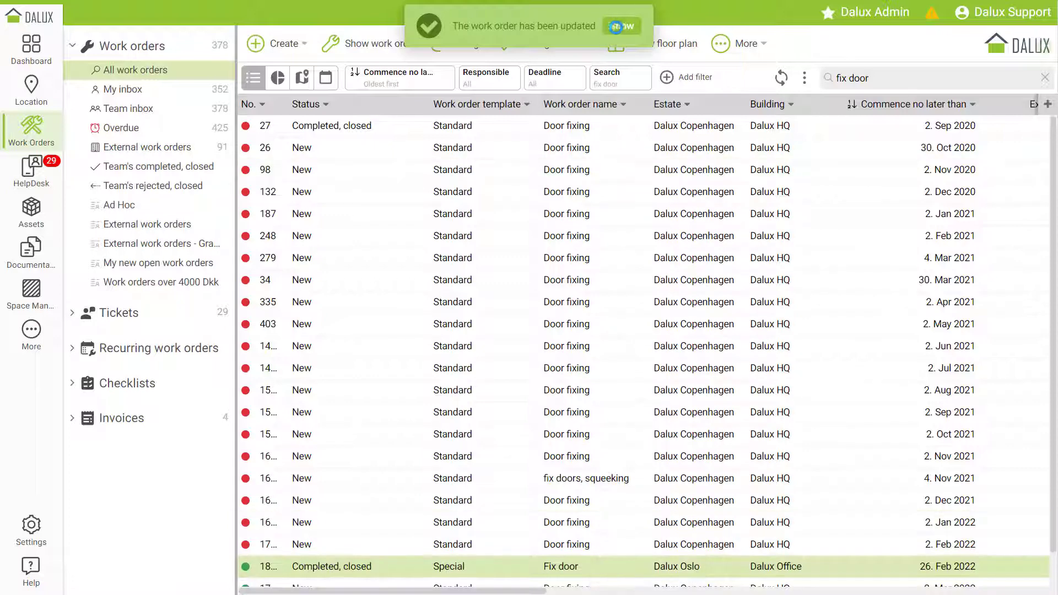
- Open the updated work order, review its logged time and completion history, and close it
click(621, 27)
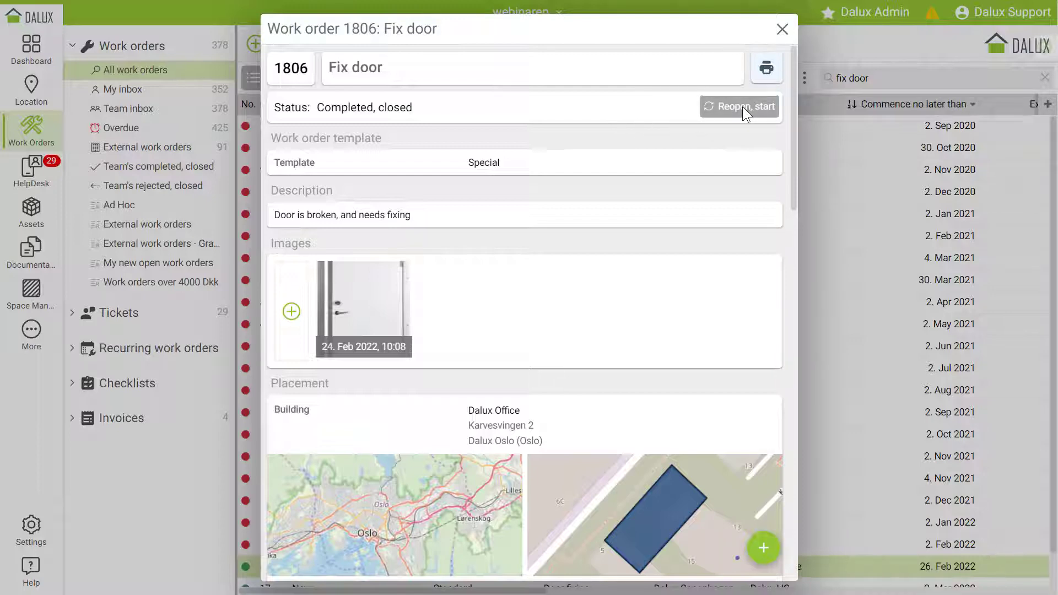
scroll(679, 114, down, 10)
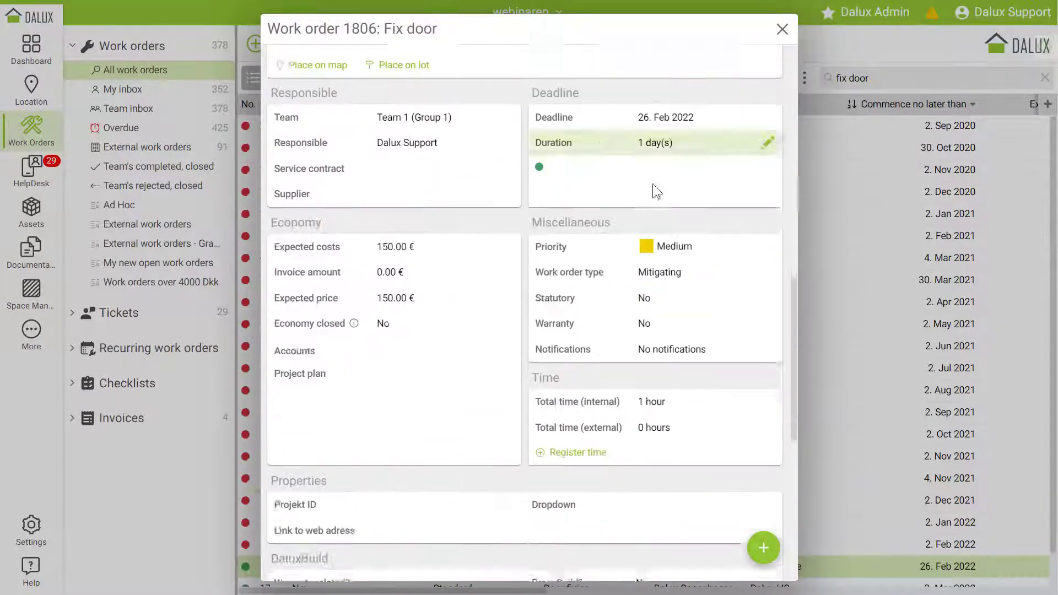
scroll(656, 191, down, 8)
click(519, 505)
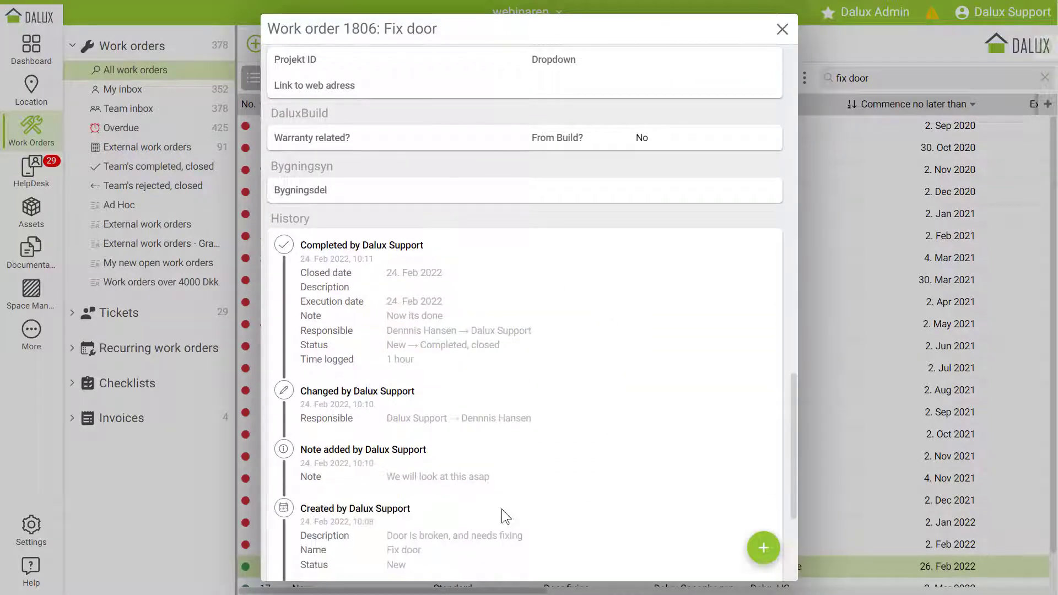
scroll(472, 405, down, 5)
scroll(472, 406, up, 5)
scroll(472, 406, up, 2)
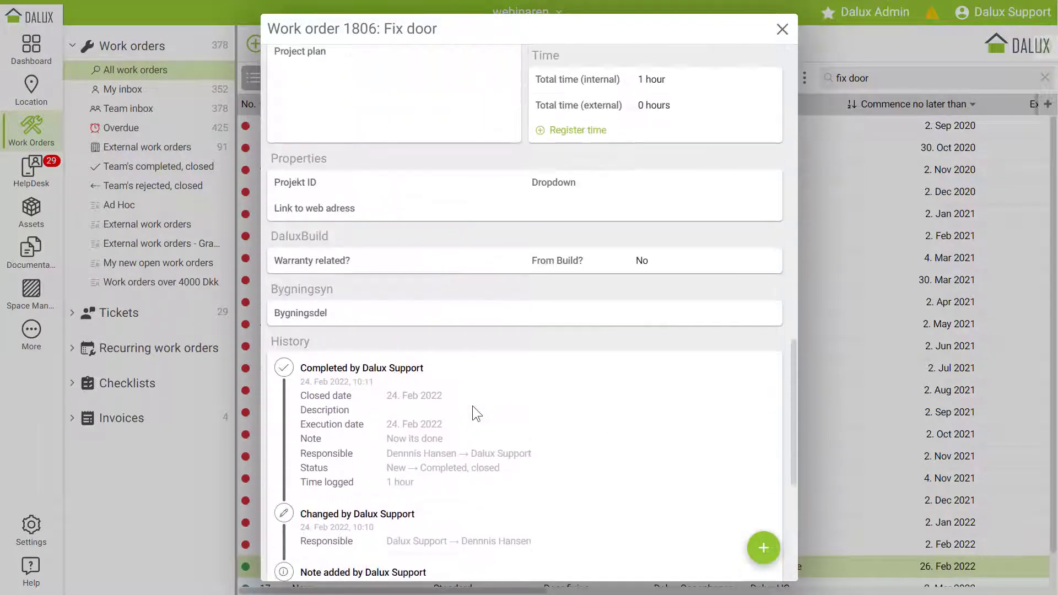
click(783, 29)
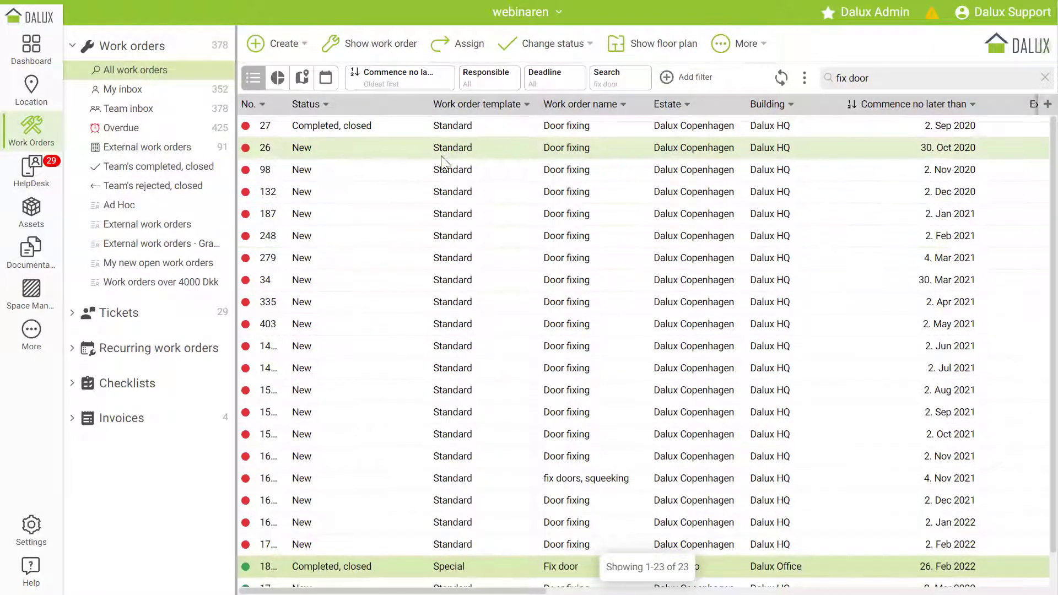
- Select the five Door fixing work orders due 2 Nov 2020 to 4 Mar 2021 and review their bulk status and assignment options without applying any
shift+click(447, 265)
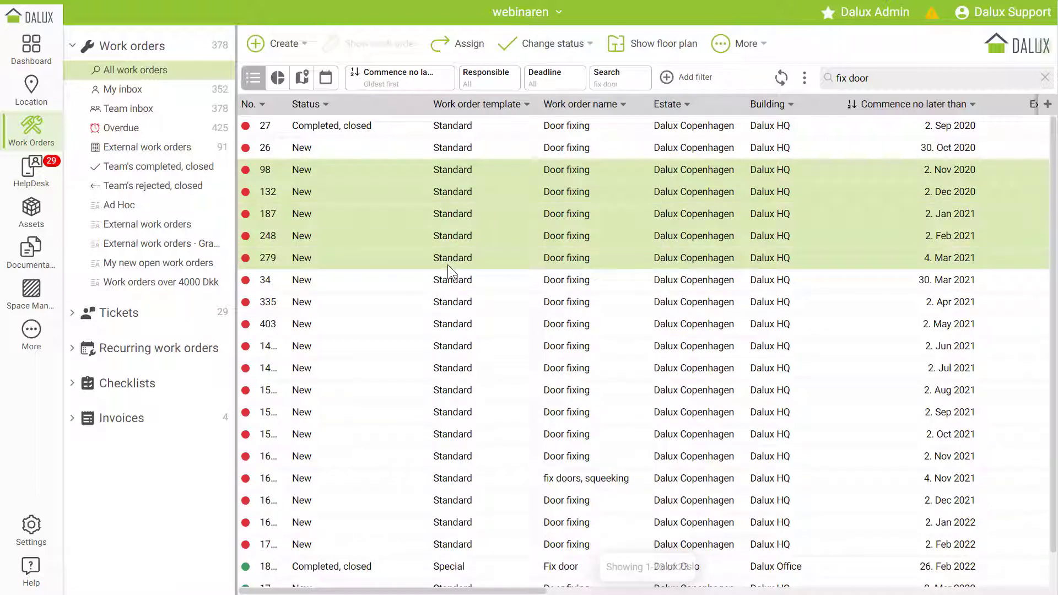
click(551, 55)
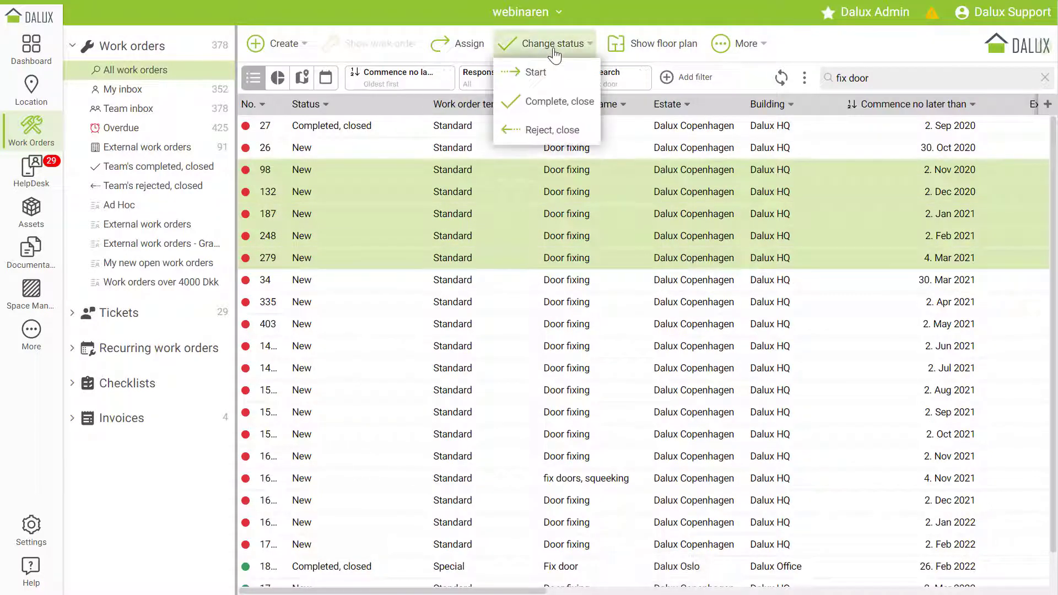
click(463, 44)
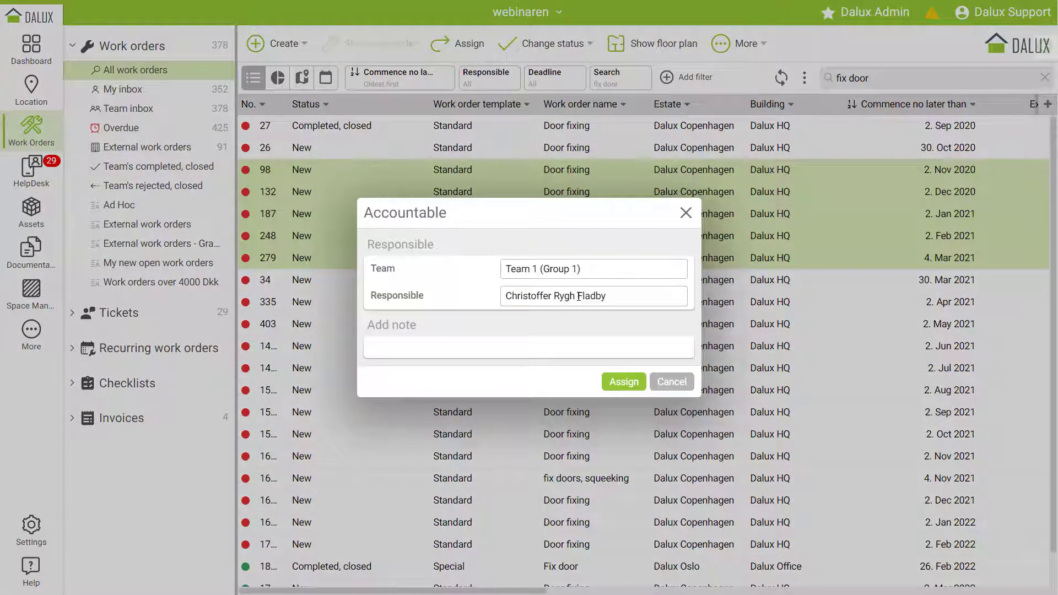
click(487, 347)
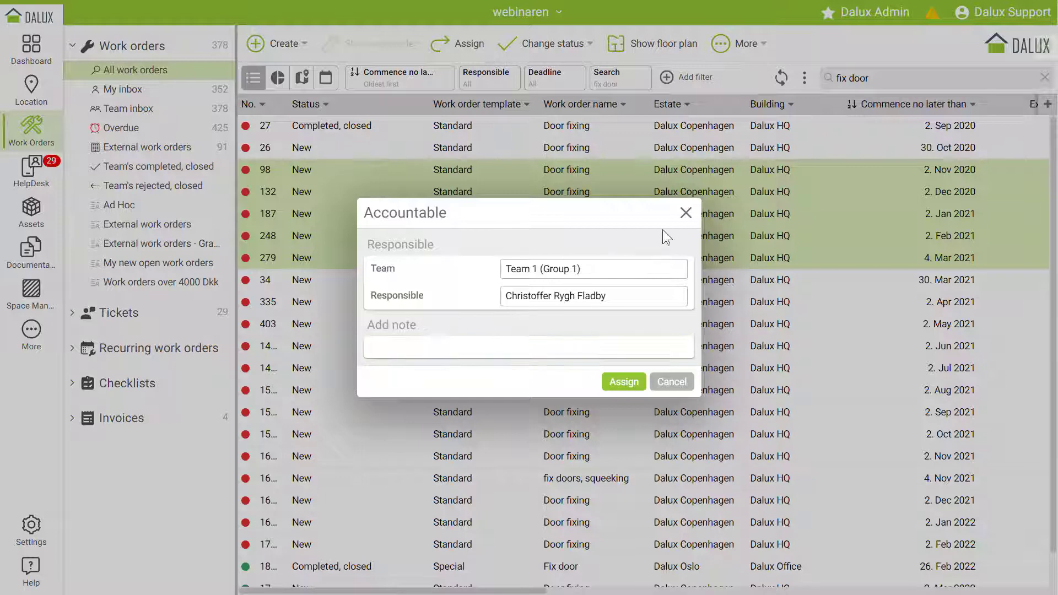
click(686, 213)
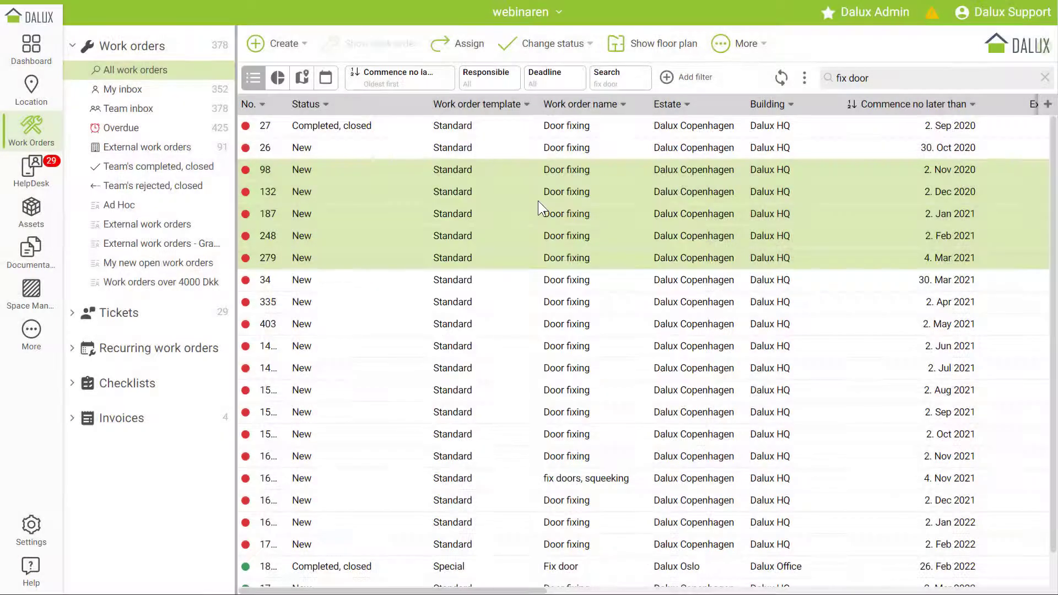
- Clear the work order search and show the work orders of all buildings as a pie chart by count
click(1045, 77)
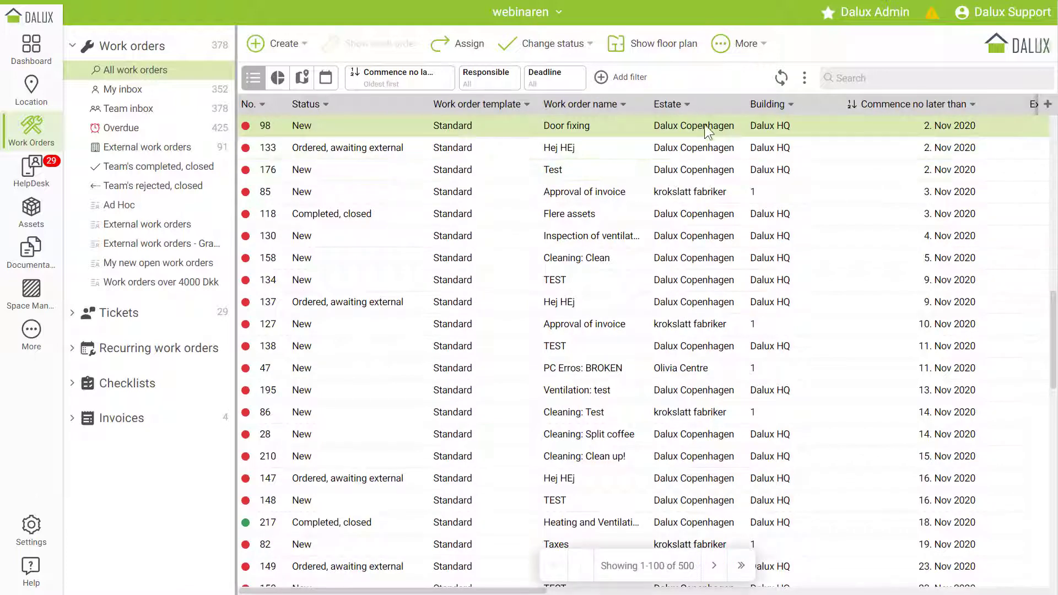
click(769, 104)
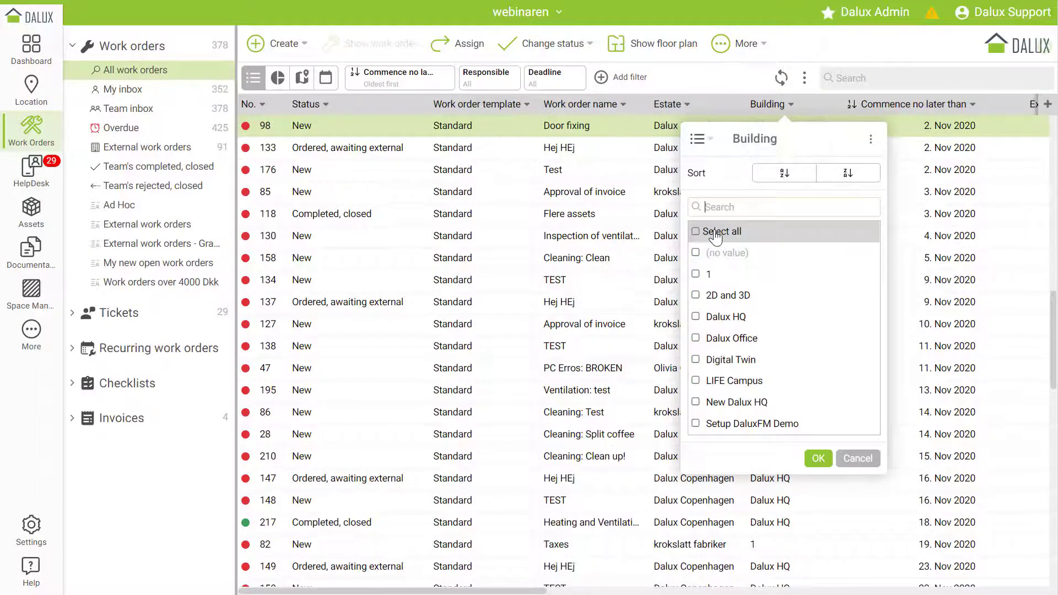
click(717, 231)
click(706, 144)
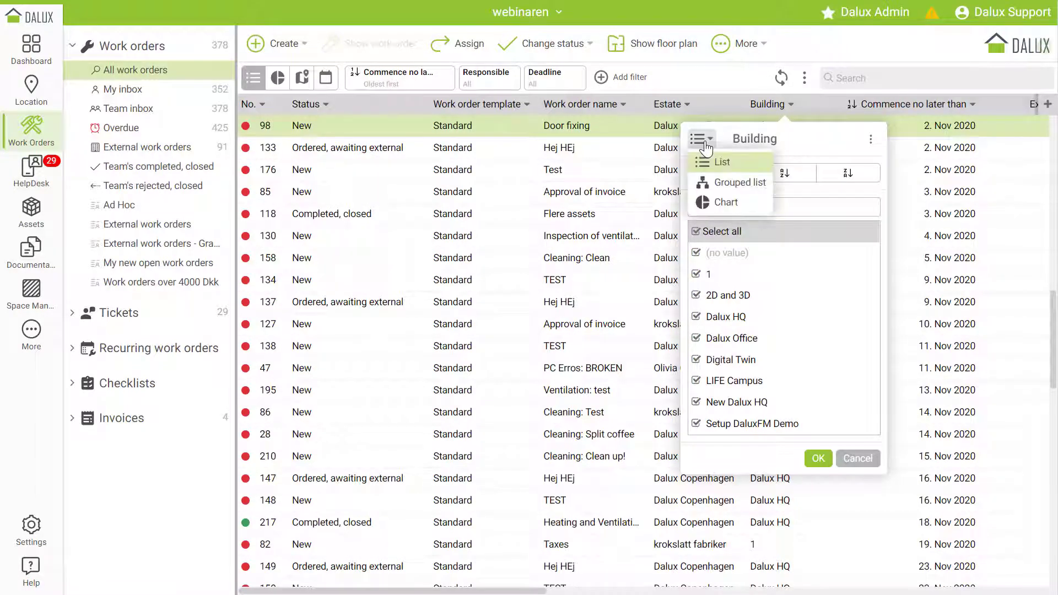
click(713, 202)
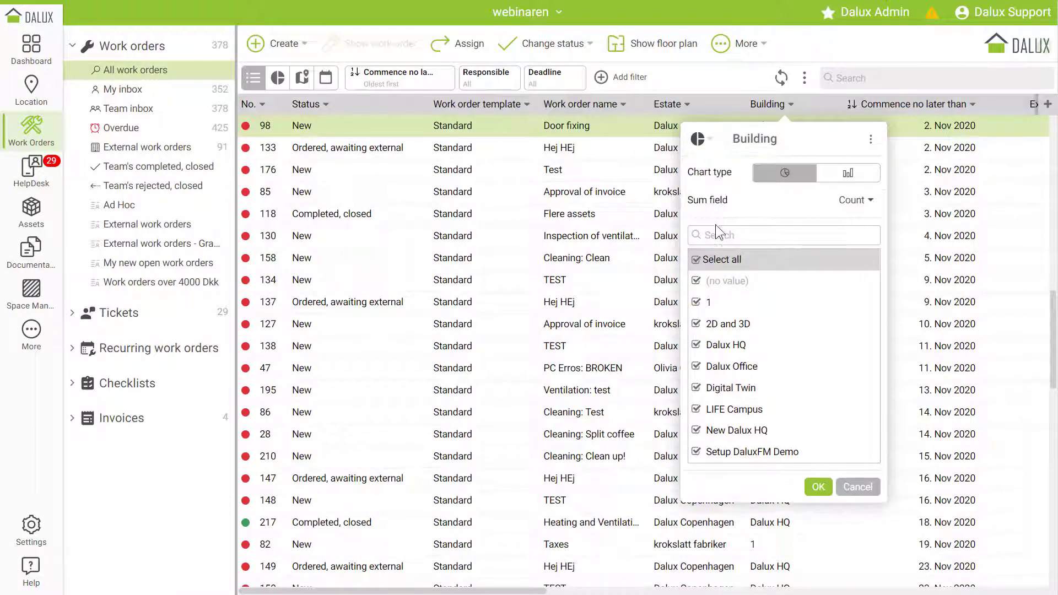
click(820, 486)
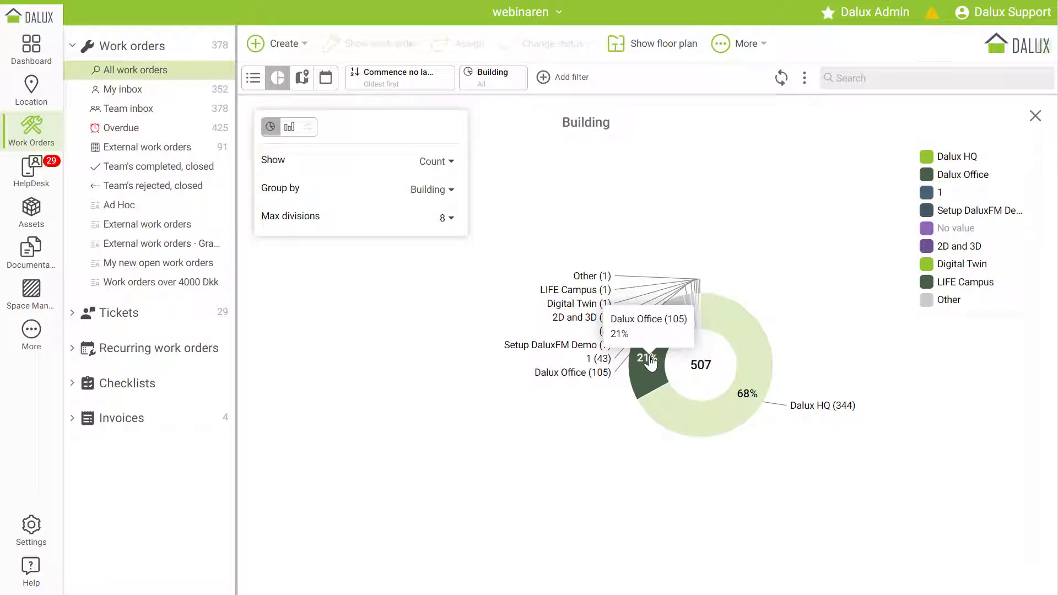
- Show all work orders in the calendar and move the Inspection of ventilation work order from 7 to 8 February 2022
click(254, 77)
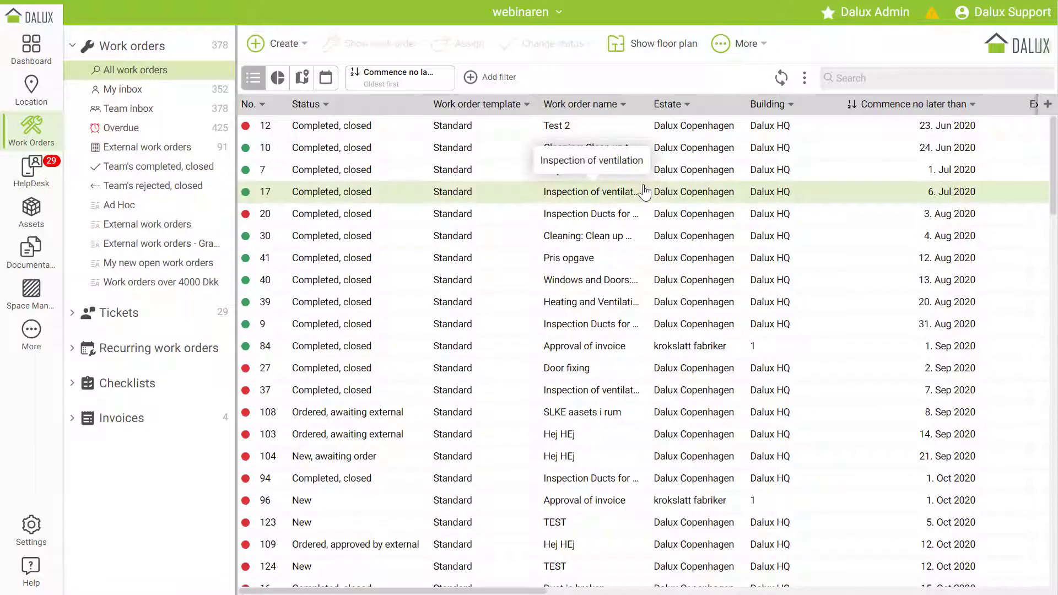
click(327, 78)
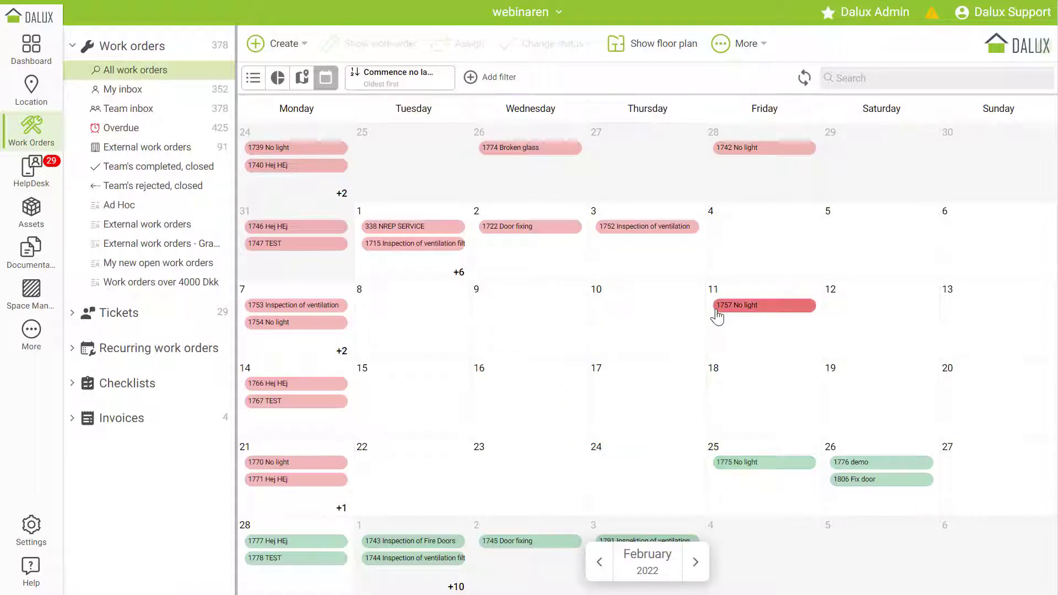
drag(306, 306, 420, 306)
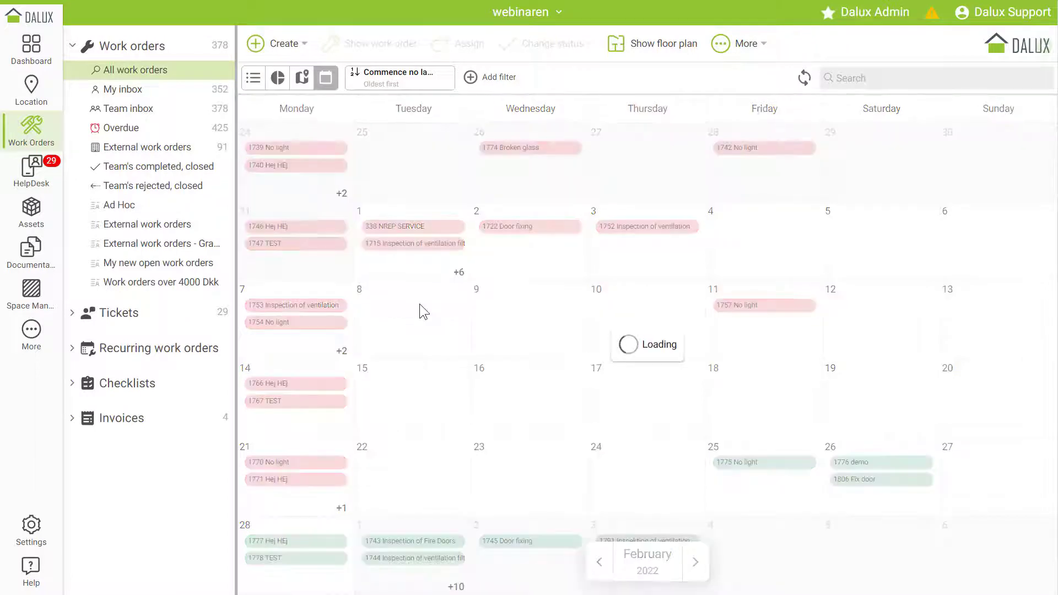